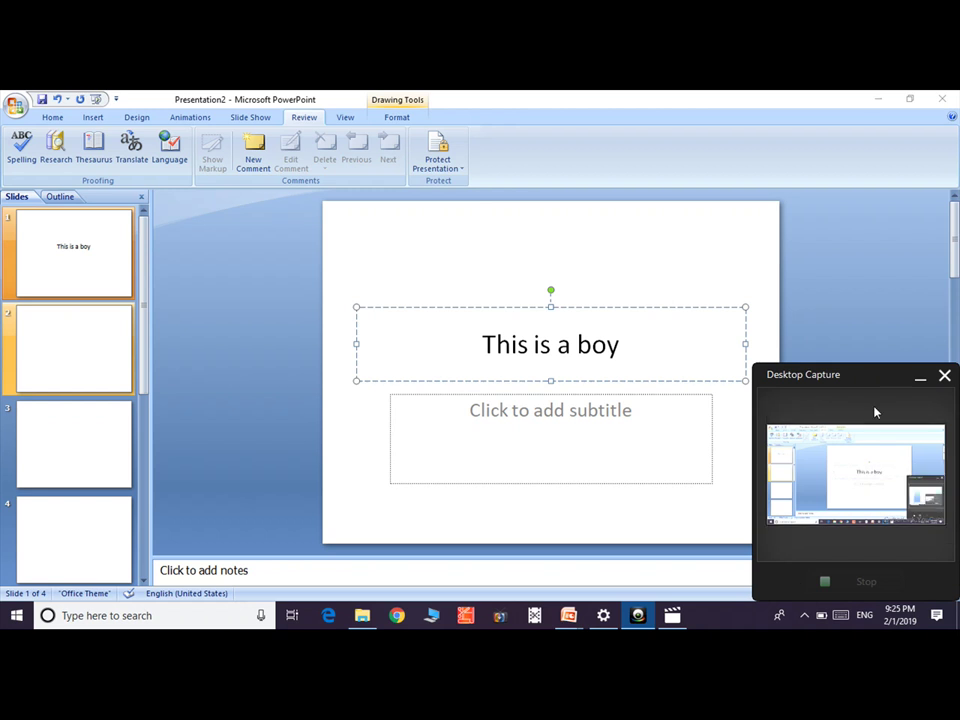
Misspell the title word 'This' as 'Thies' by inserting an extra letter.
{"action": "left_click", "coordinate": [915, 377]}
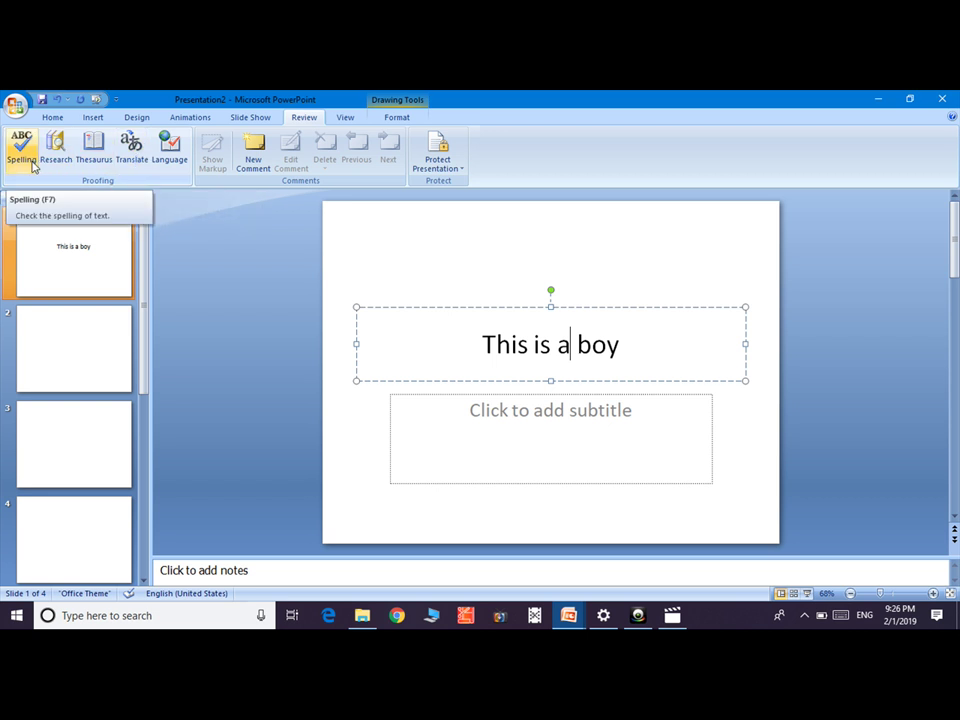
{"action": "left_click", "coordinate": [517, 343]}
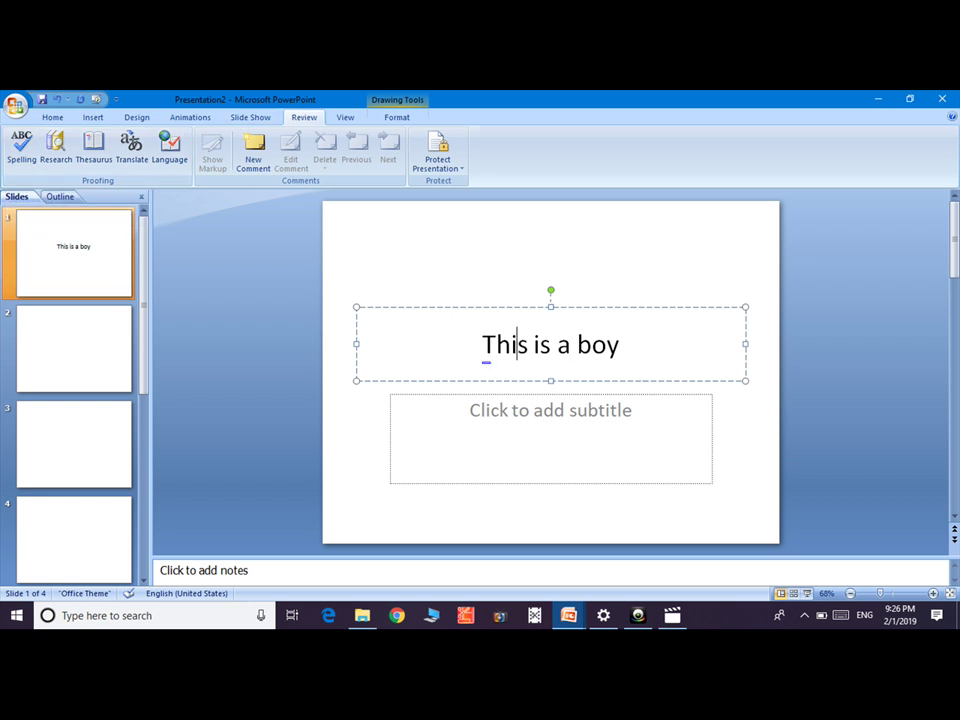
{"action": "type", "text": "ee"}
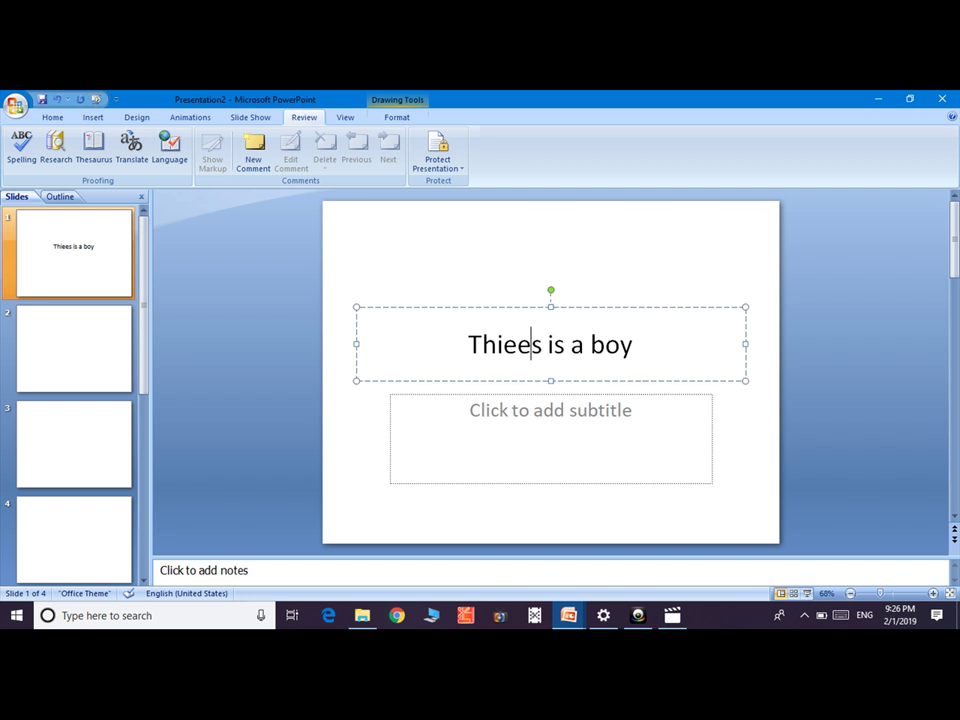
{"action": "key", "text": "BackSpace"}
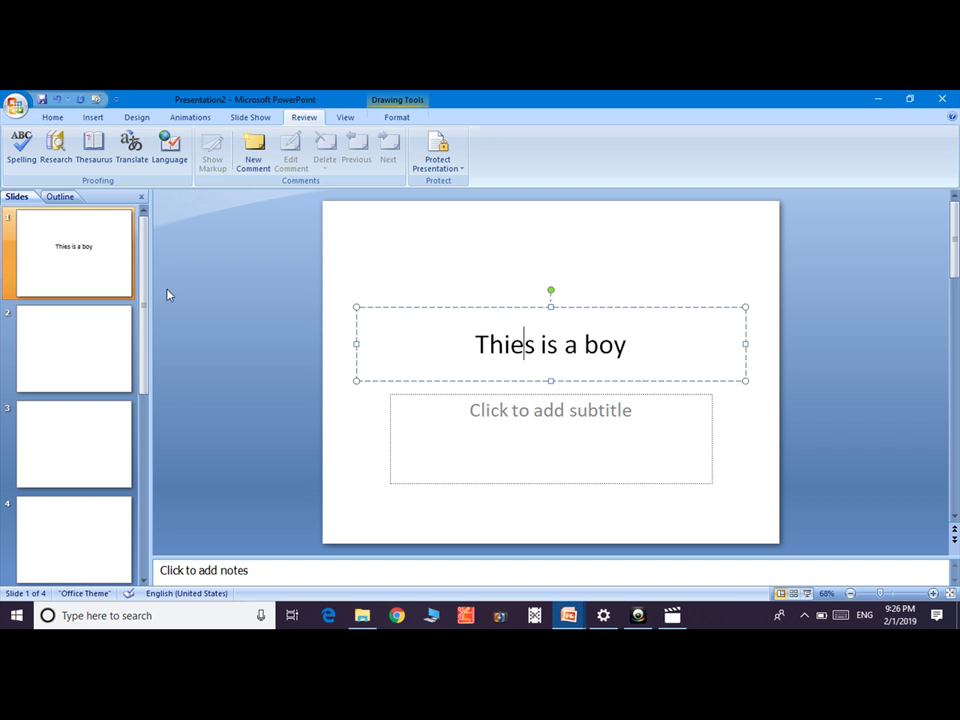
Spell-check the slide and accept the suggestion 'This' so the title reads 'This is a boy'.
{"action": "left_click", "coordinate": [21, 145]}
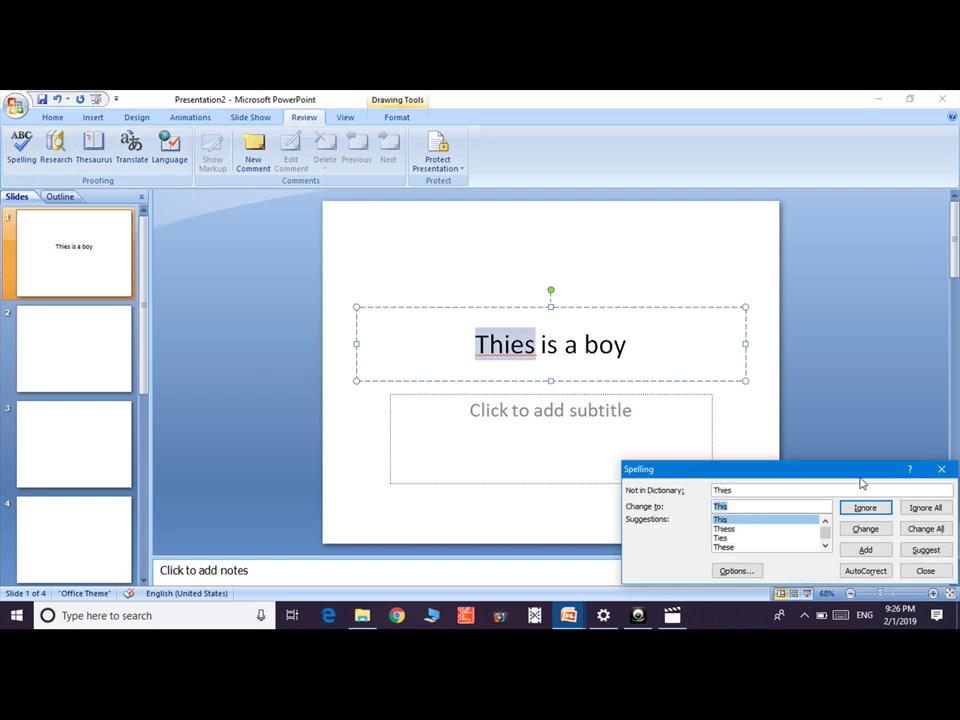
{"action": "mouse_move", "coordinate": [867, 472]}
{"action": "left_mouse_down"}
{"action": "mouse_move", "coordinate": [835, 386]}
{"action": "mouse_move", "coordinate": [829, 271]}
{"action": "left_mouse_up"}
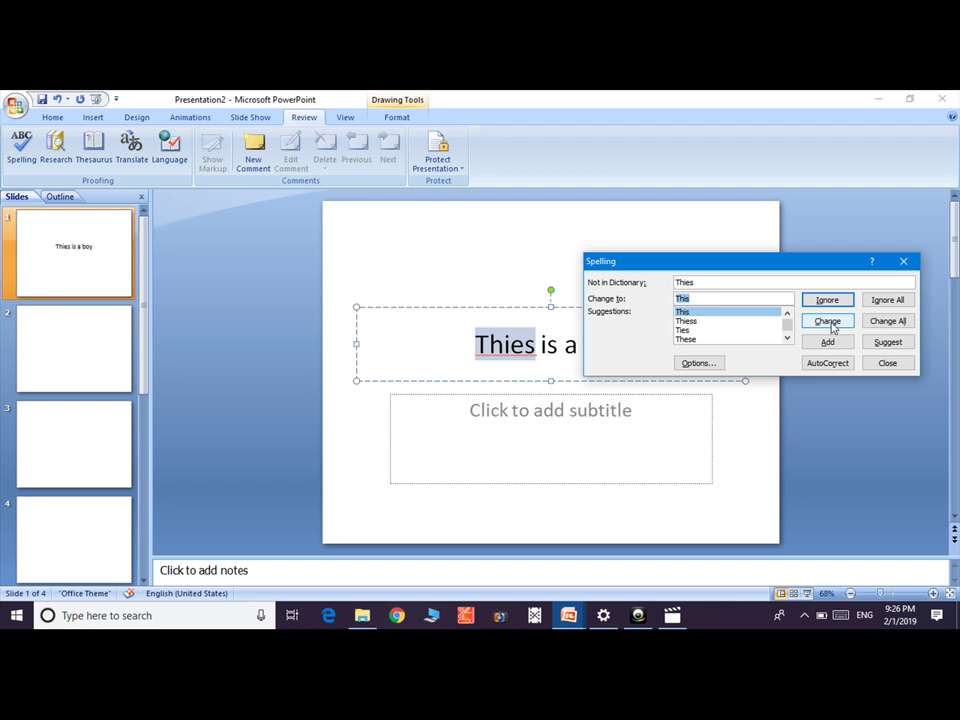
{"action": "left_click", "coordinate": [832, 322]}
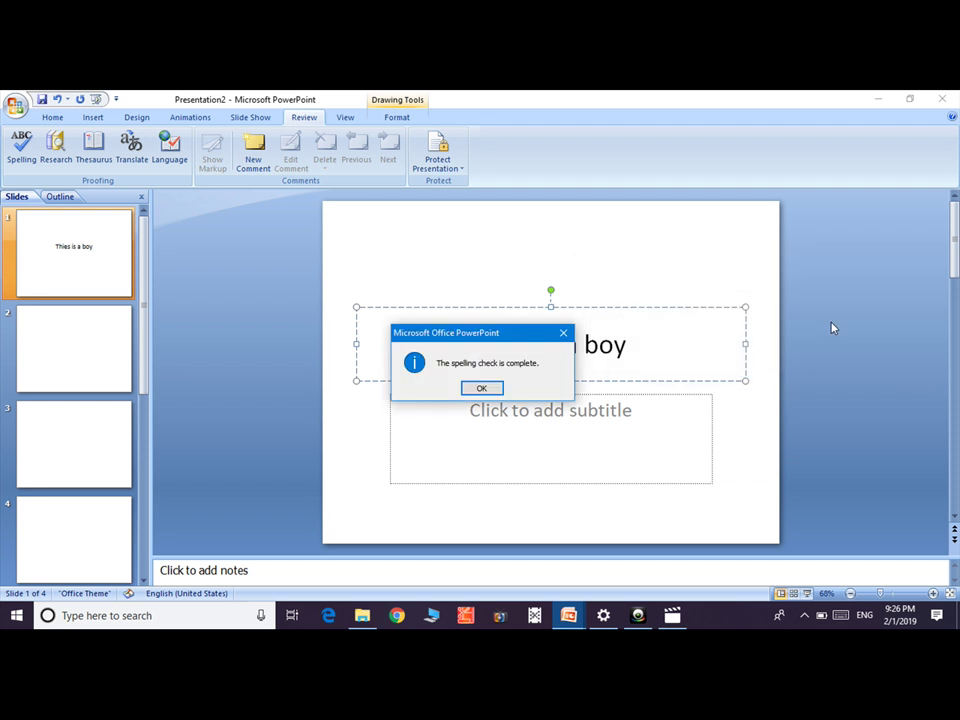
{"action": "left_click", "coordinate": [482, 388]}
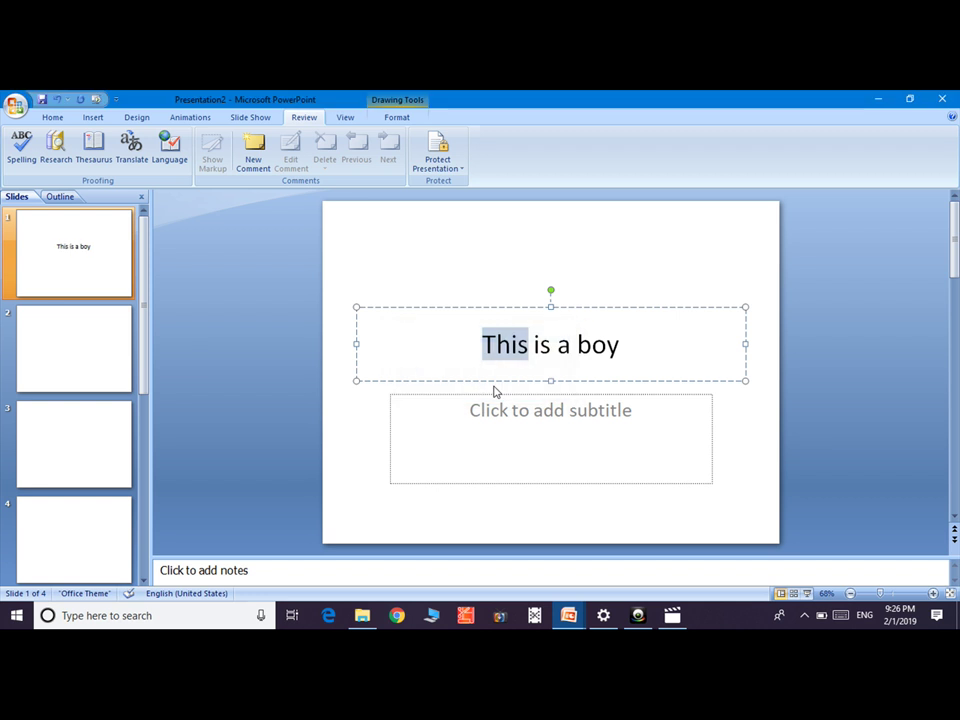
Run a Research lookup with 'This' entered in the Search for box.
{"action": "left_click", "coordinate": [57, 158]}
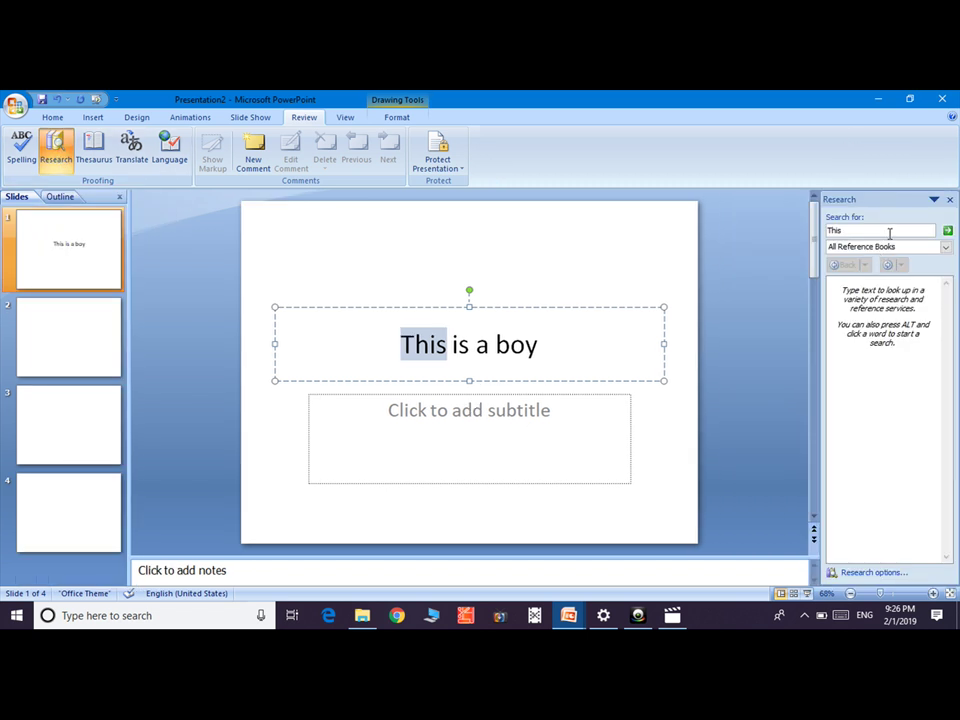
{"action": "left_click", "coordinate": [884, 231]}
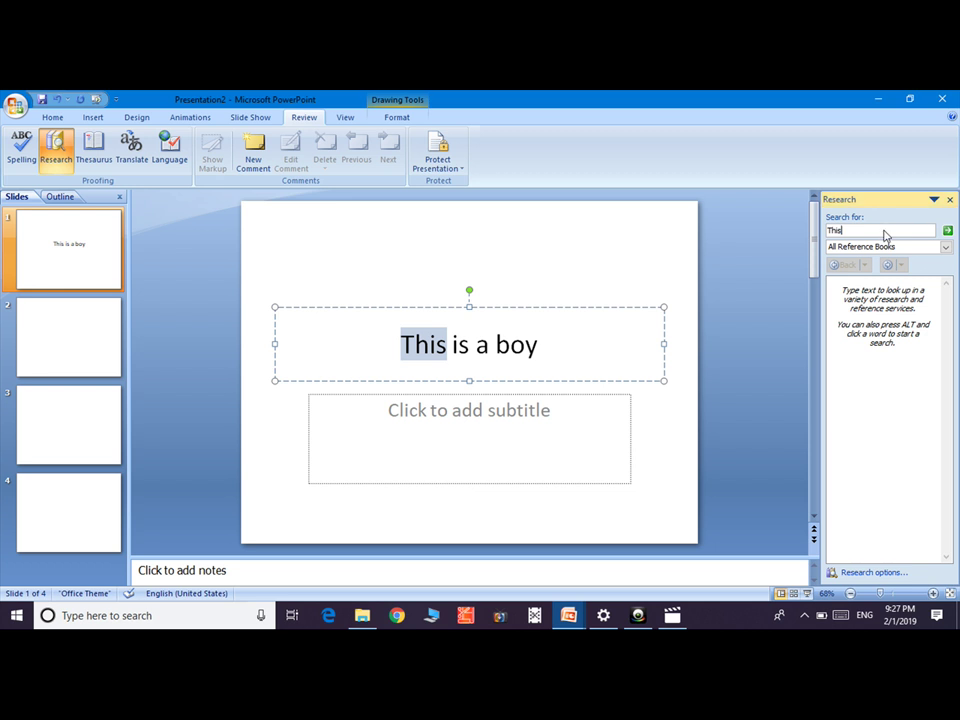
{"action": "key", "text": "BackSpace"}
{"action": "key", "text": "BackSpace"}
{"action": "type", "text": "is"}
{"action": "left_click", "coordinate": [947, 232]}
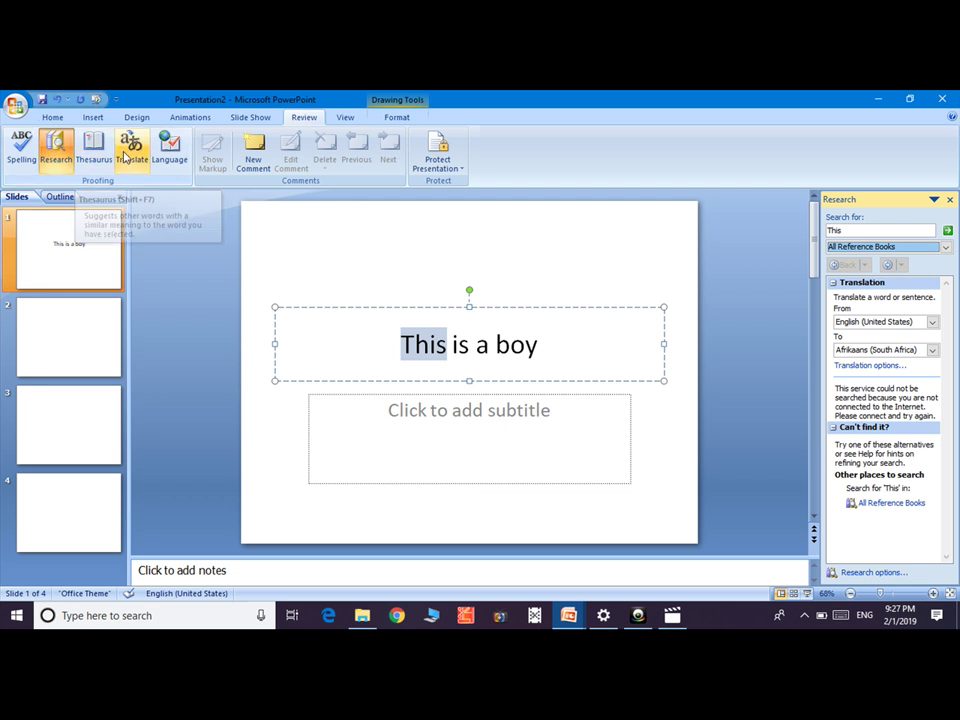
Look up 'This' in the Thesaurus, then replace the search term with 'mango'.
{"action": "left_click", "coordinate": [96, 150]}
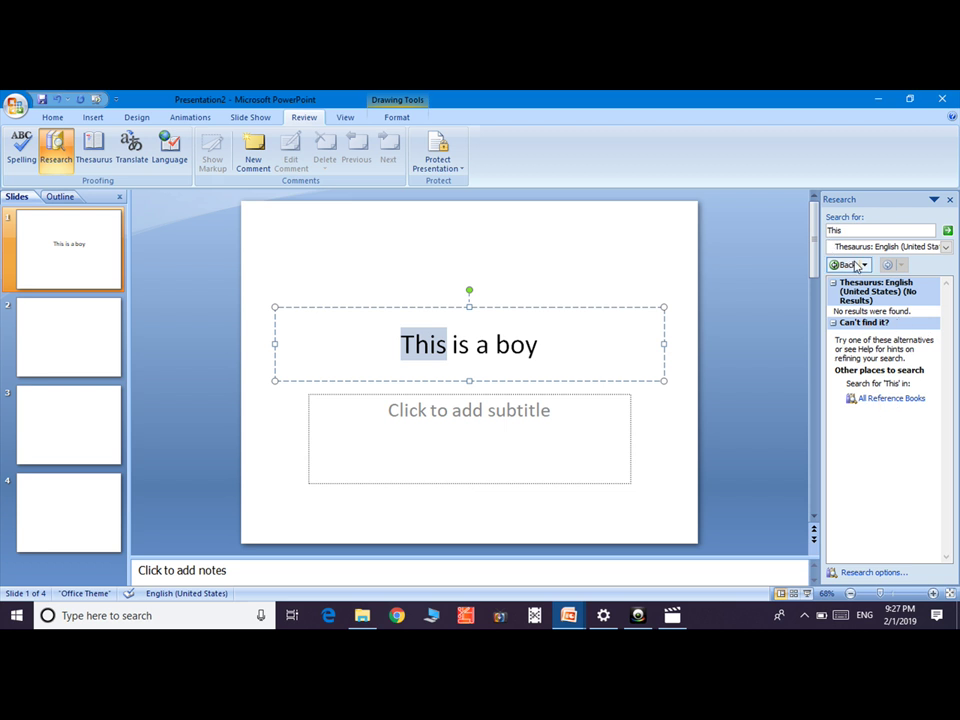
{"action": "left_click", "coordinate": [863, 230]}
{"action": "key", "text": "BackSpace"}
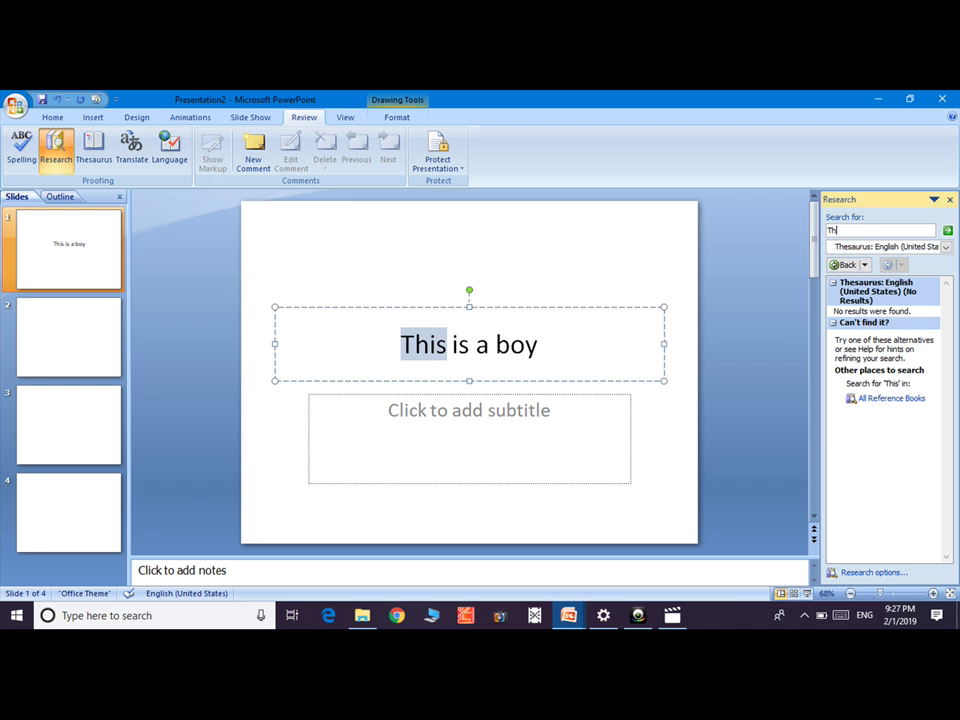
{"action": "key", "text": "BackSpace"}
{"action": "key", "text": "BackSpace"}
{"action": "key", "text": "BackSpace"}
{"action": "type", "text": "m"}
{"action": "type", "text": "an"}
{"action": "type", "text": "g"}
{"action": "type", "text": "o"}
Search the thesaurus for 'mango', then for 'pen' to list synonyms like ballpoint and fountain pen.
{"action": "left_click", "coordinate": [948, 232]}
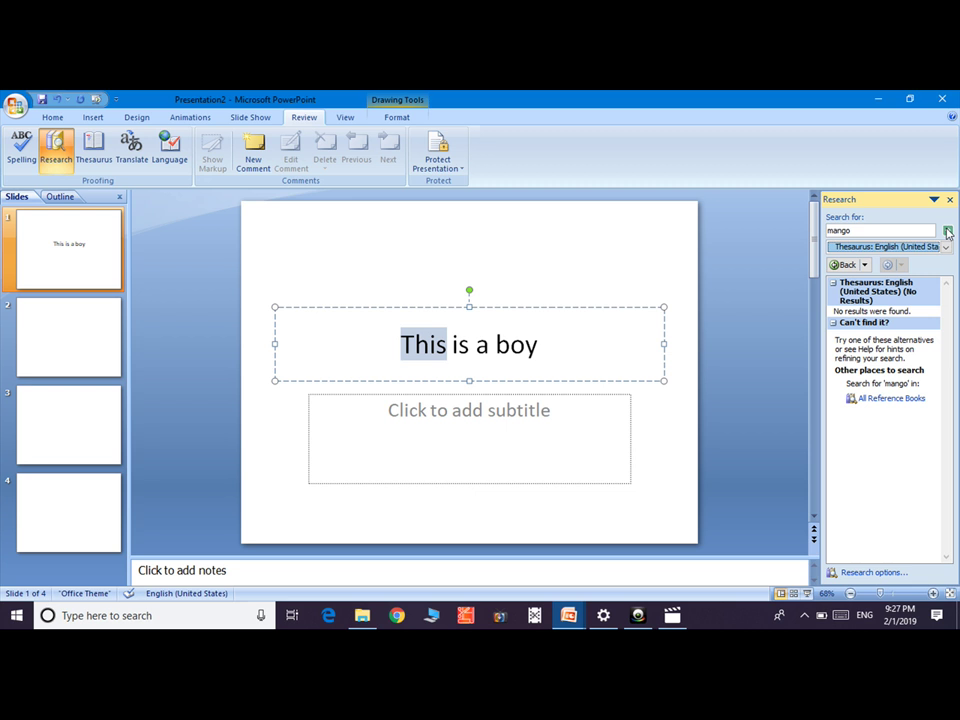
{"action": "left_click", "coordinate": [865, 232]}
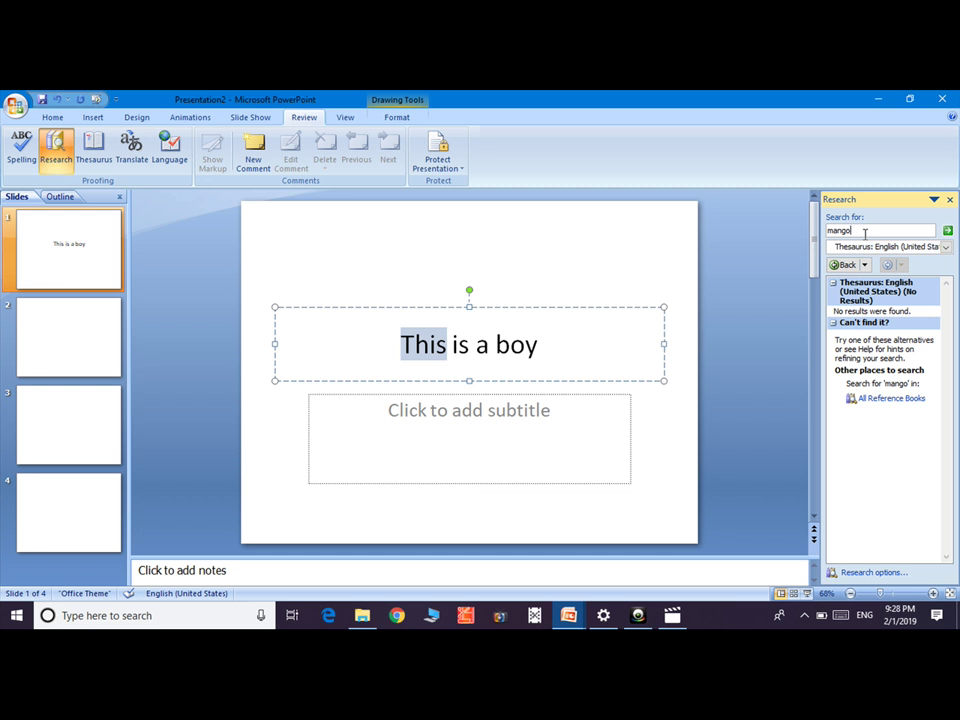
{"action": "key", "text": "BackSpace"}
{"action": "key", "text": "BackSpace"}
{"action": "key", "text": "BackSpace"}
{"action": "key", "text": "BackSpace"}
{"action": "key", "text": "BackSpace"}
{"action": "type", "text": "pe"}
{"action": "type", "text": "n"}
{"action": "left_click", "coordinate": [948, 231]}
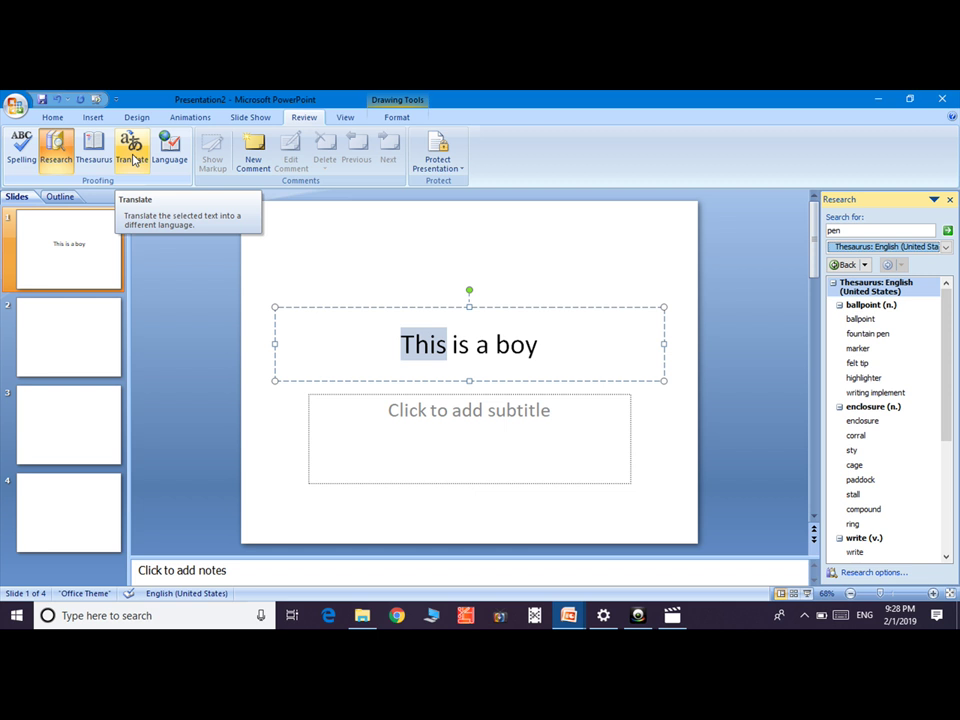
Translate 'This', then 'mug', from English to Afrikaans, keeping Afrikaans as target language.
{"action": "left_click", "coordinate": [133, 158]}
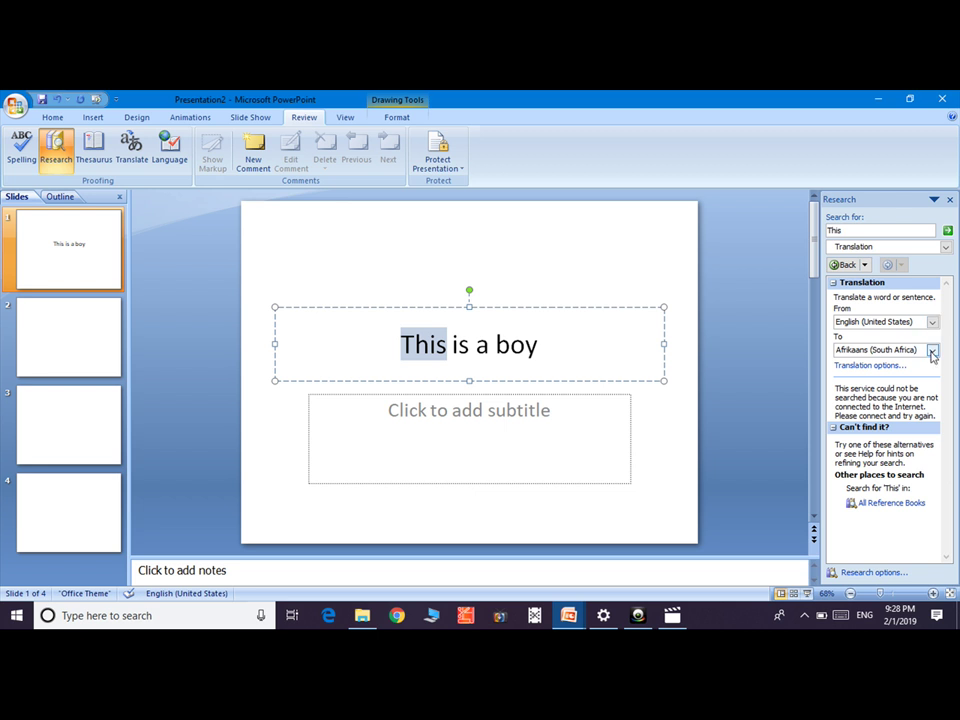
{"action": "left_click", "coordinate": [932, 352]}
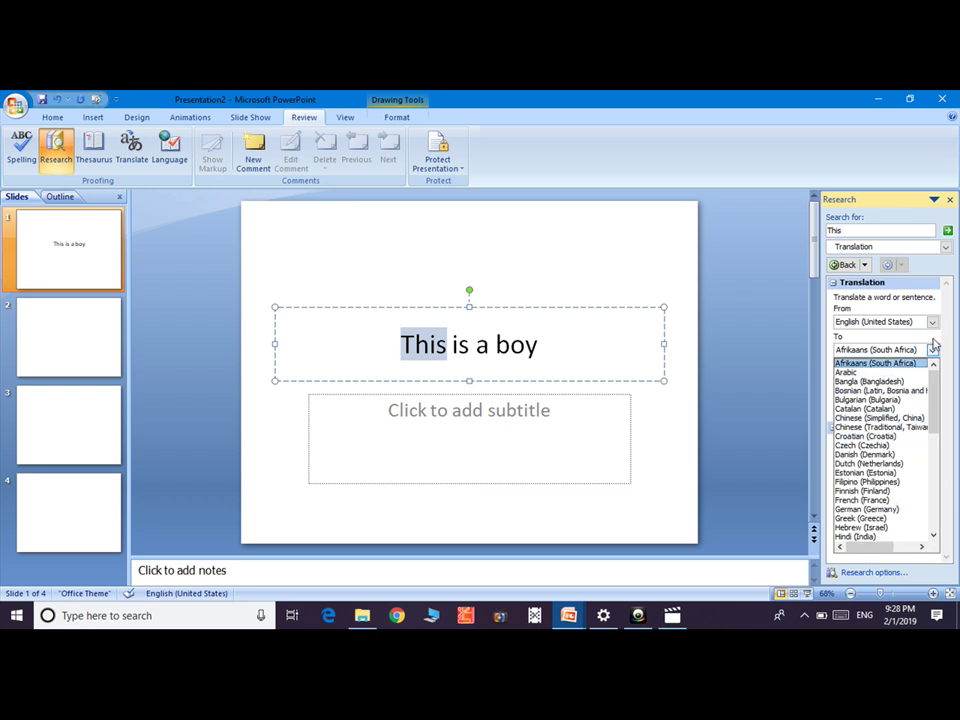
{"action": "left_click", "coordinate": [933, 348]}
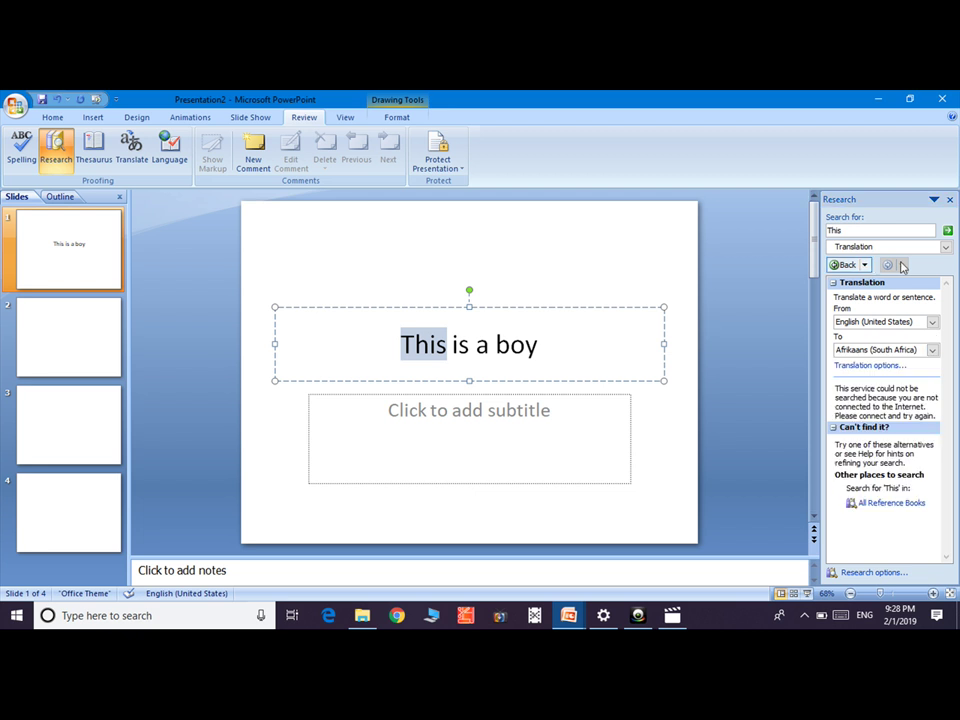
{"action": "left_click", "coordinate": [864, 232]}
{"action": "type", "text": "mug"}
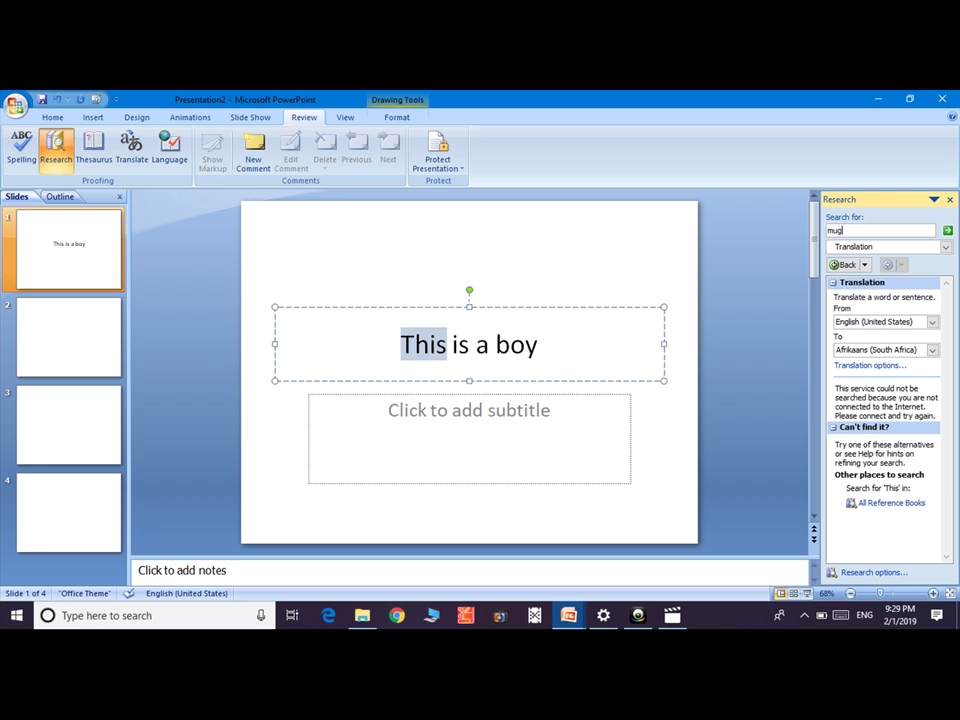
{"action": "left_click", "coordinate": [947, 231]}
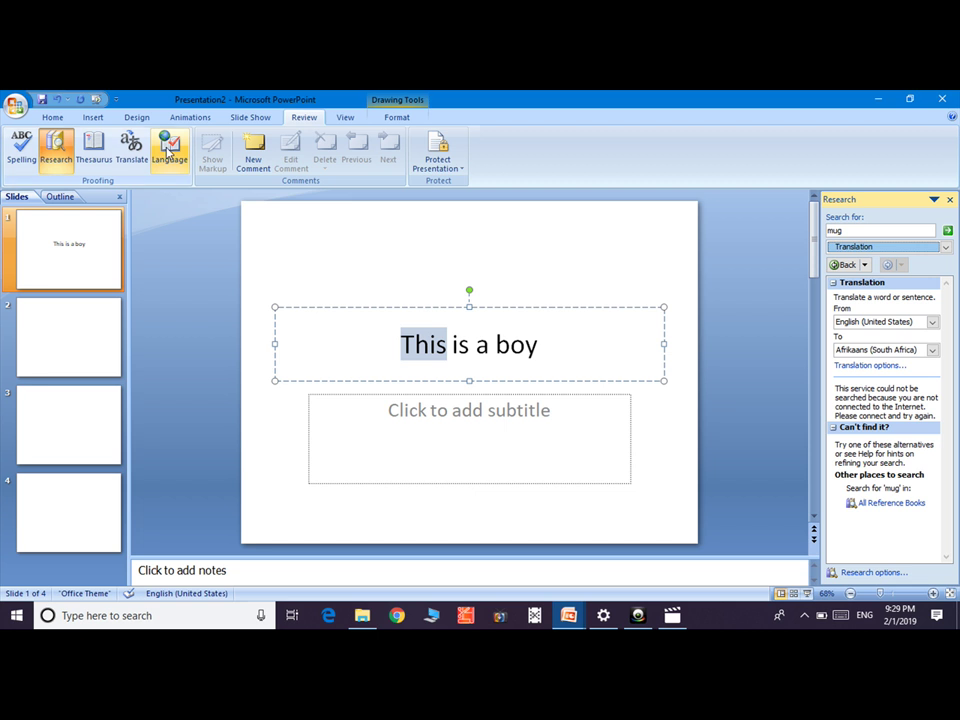
{"action": "left_click", "coordinate": [168, 150]}
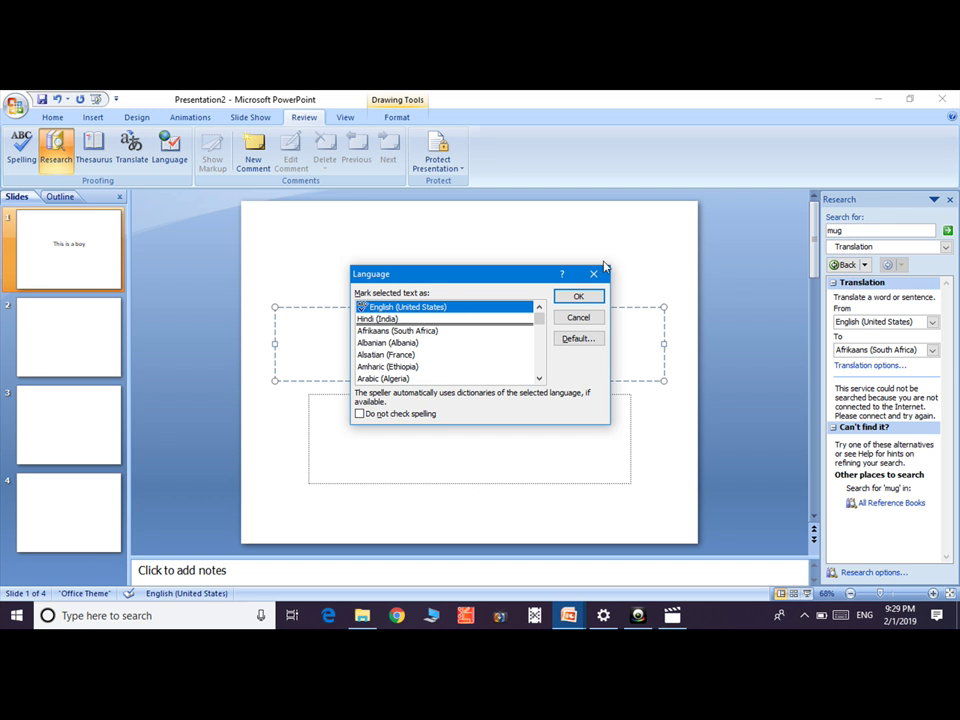
{"action": "left_click", "coordinate": [595, 275]}
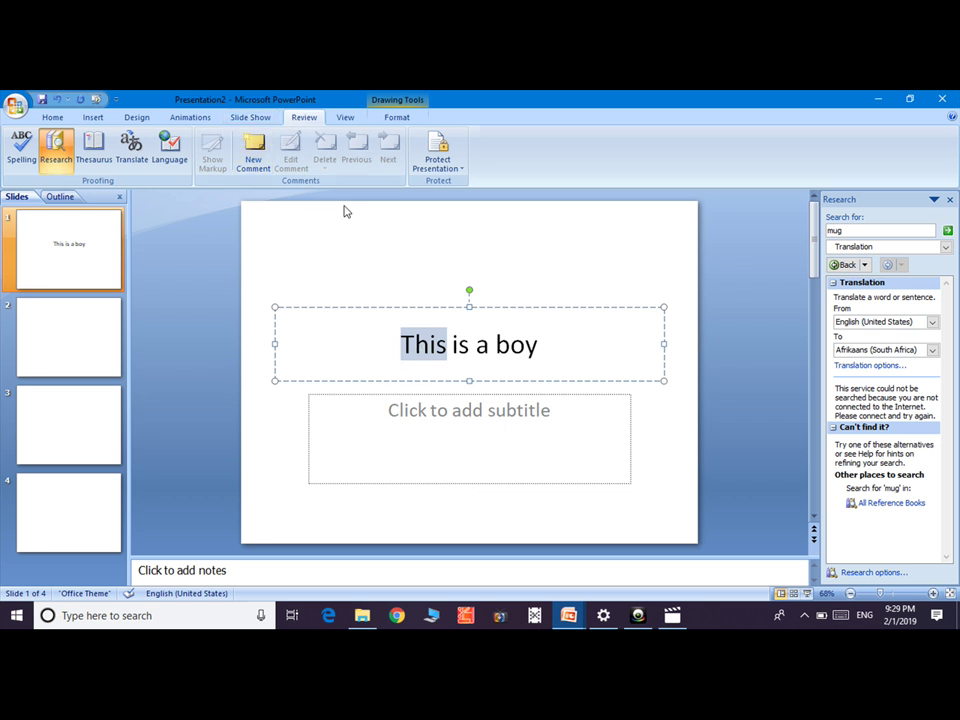
Attach comment 'imp' to the word This and comment 'not imp' to the selected word boy.
{"action": "left_click", "coordinate": [255, 152]}
{"action": "type", "text": "imp"}
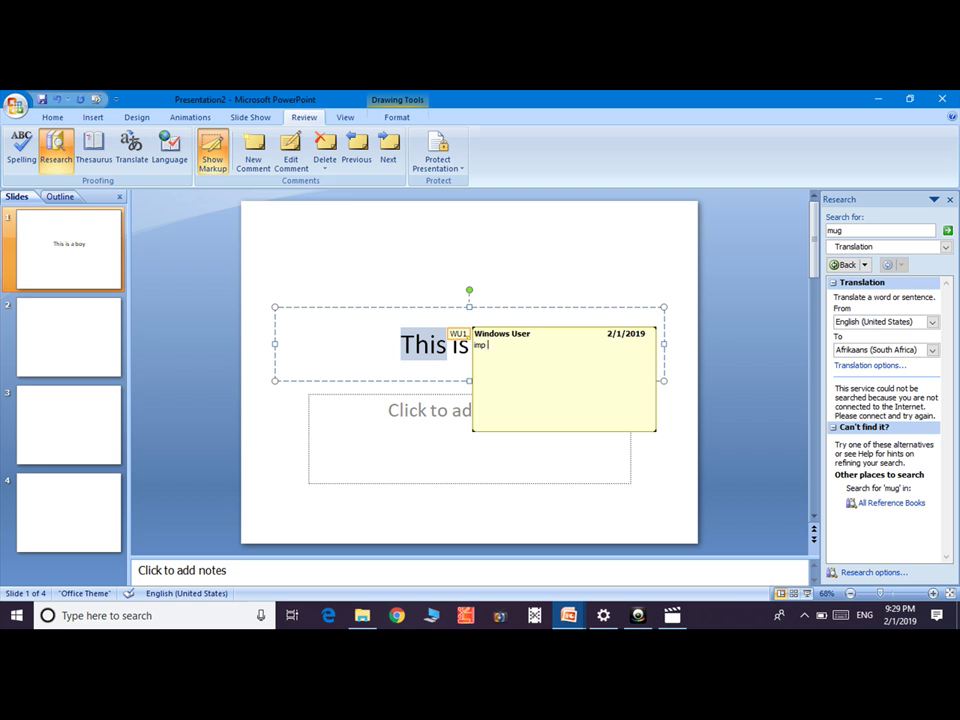
{"action": "left_click", "coordinate": [405, 393]}
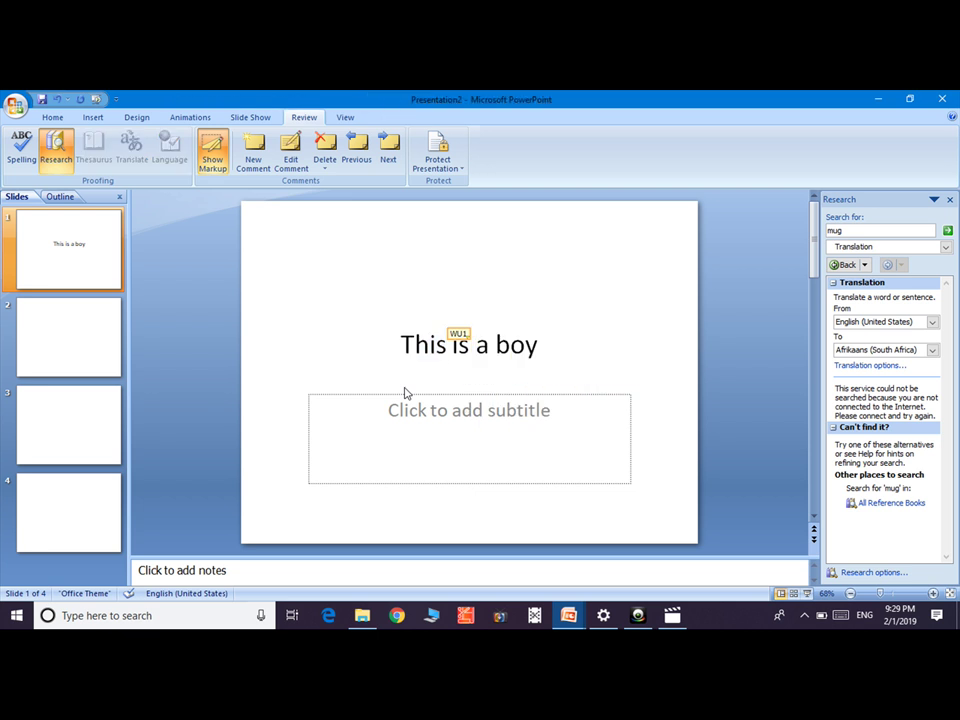
{"action": "left_click", "coordinate": [528, 344]}
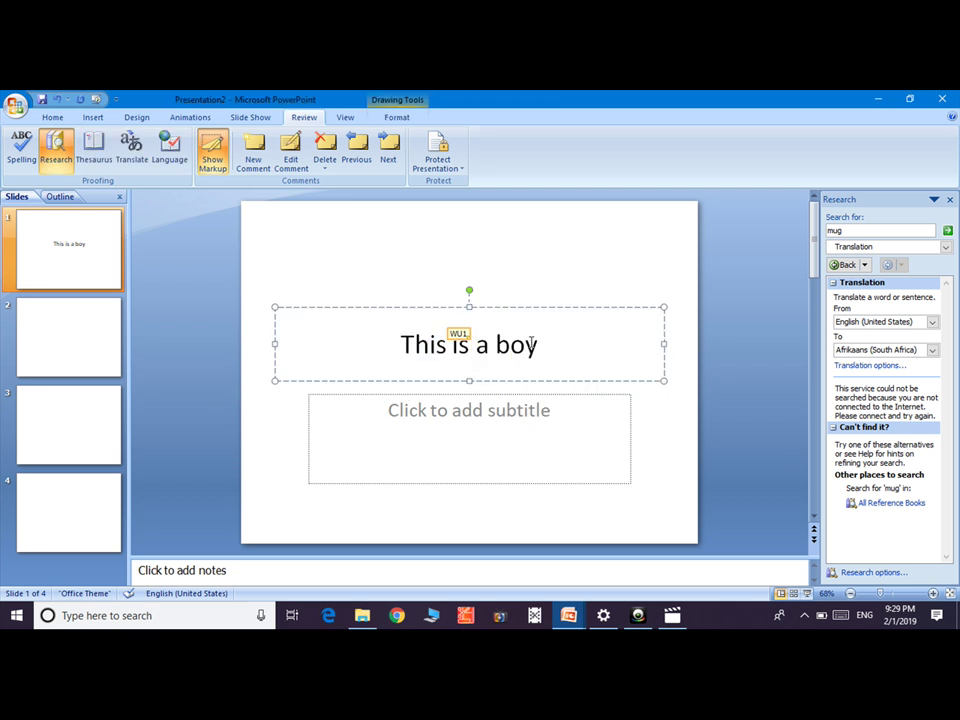
{"action": "double_click", "coordinate": [536, 344]}
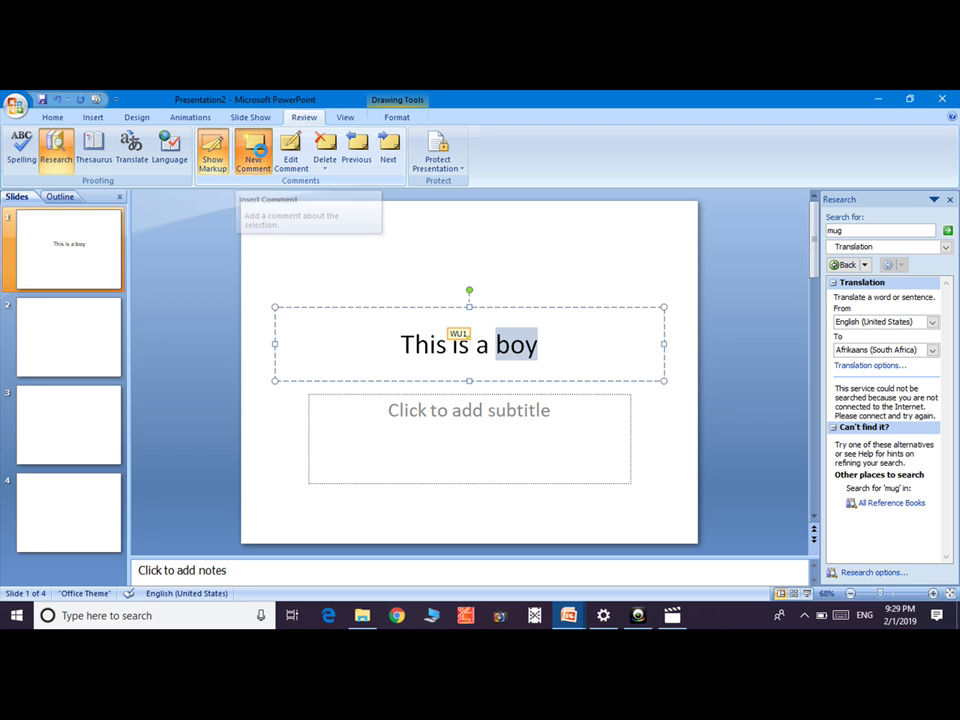
{"action": "left_click", "coordinate": [255, 155]}
{"action": "type", "text": "not imp"}
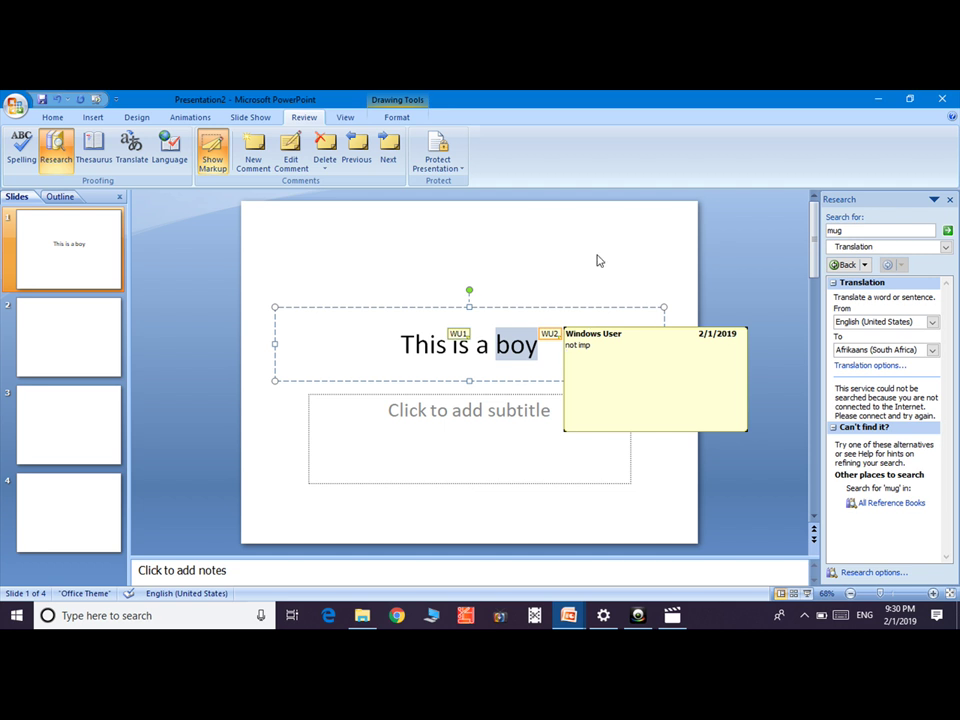
{"action": "left_click", "coordinate": [591, 283]}
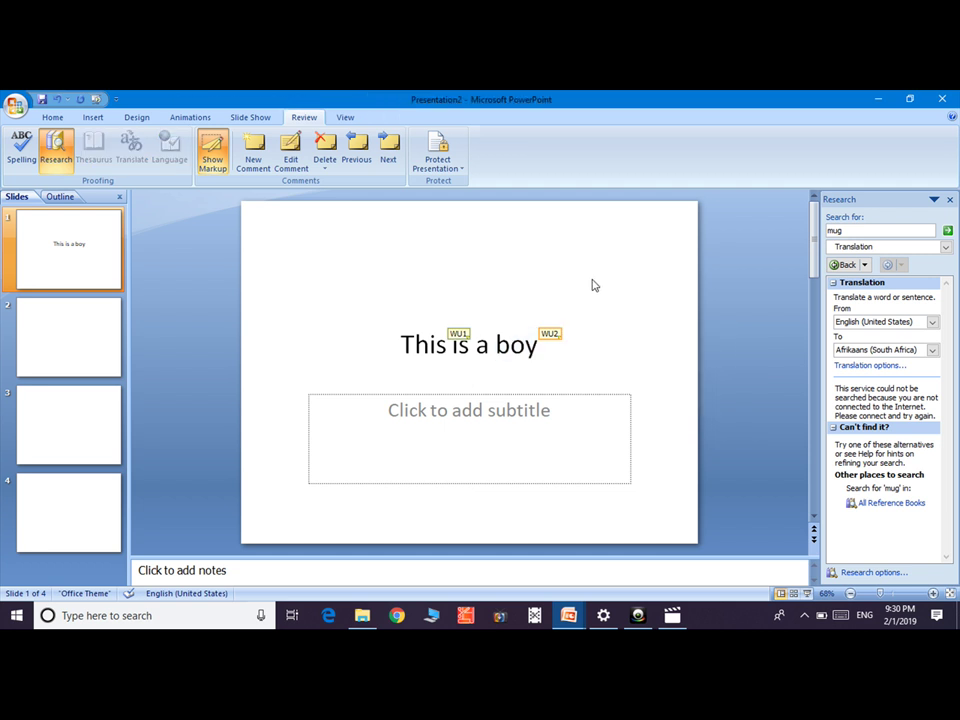
{"action": "left_click", "coordinate": [214, 162]}
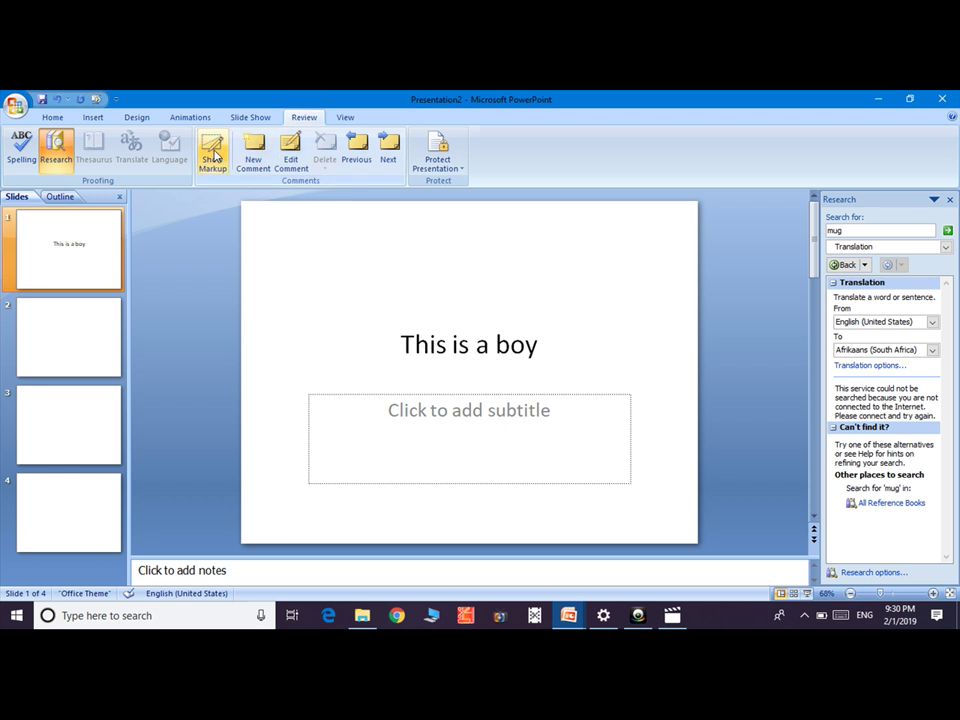
{"action": "left_click", "coordinate": [213, 158]}
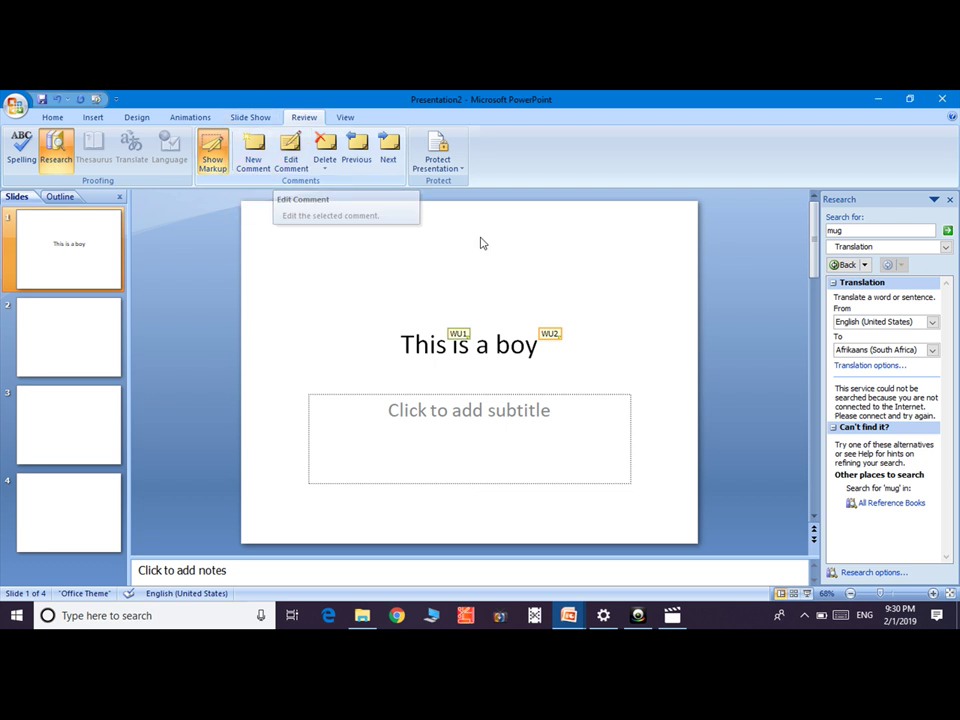
Open the first comment WU1 and enter, then leave, its edit box.
{"action": "left_click", "coordinate": [458, 334]}
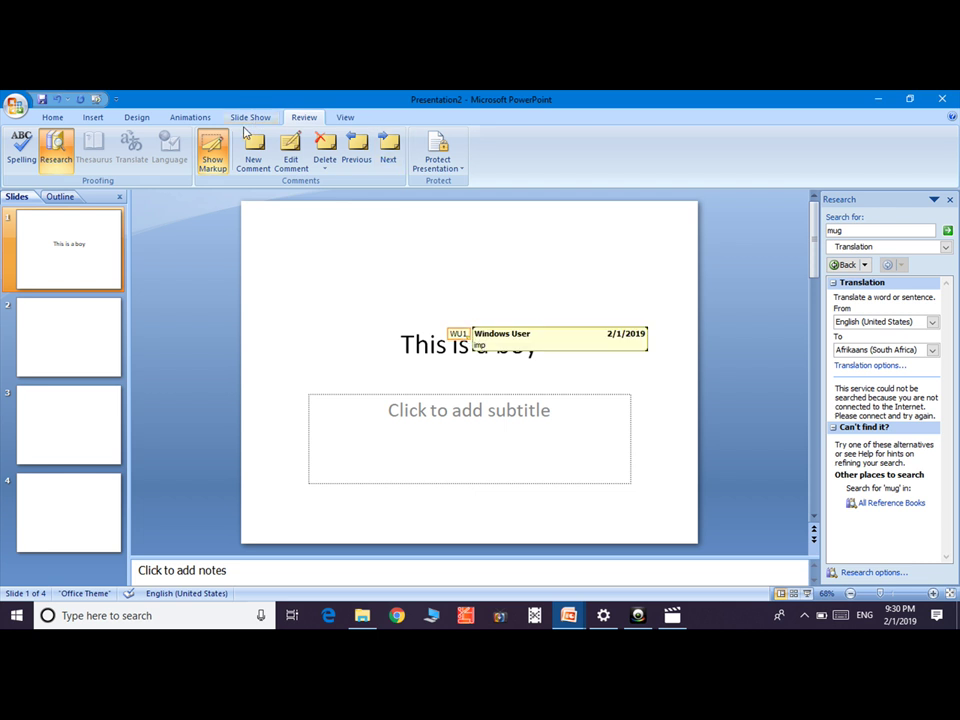
{"action": "left_click", "coordinate": [289, 152]}
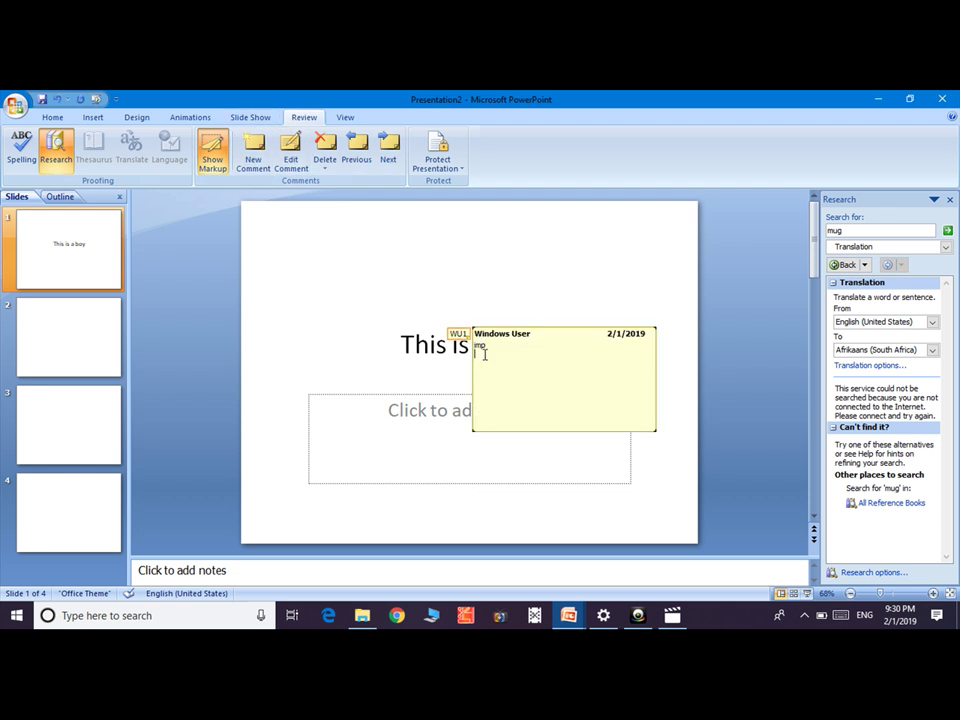
{"action": "left_click", "coordinate": [559, 301]}
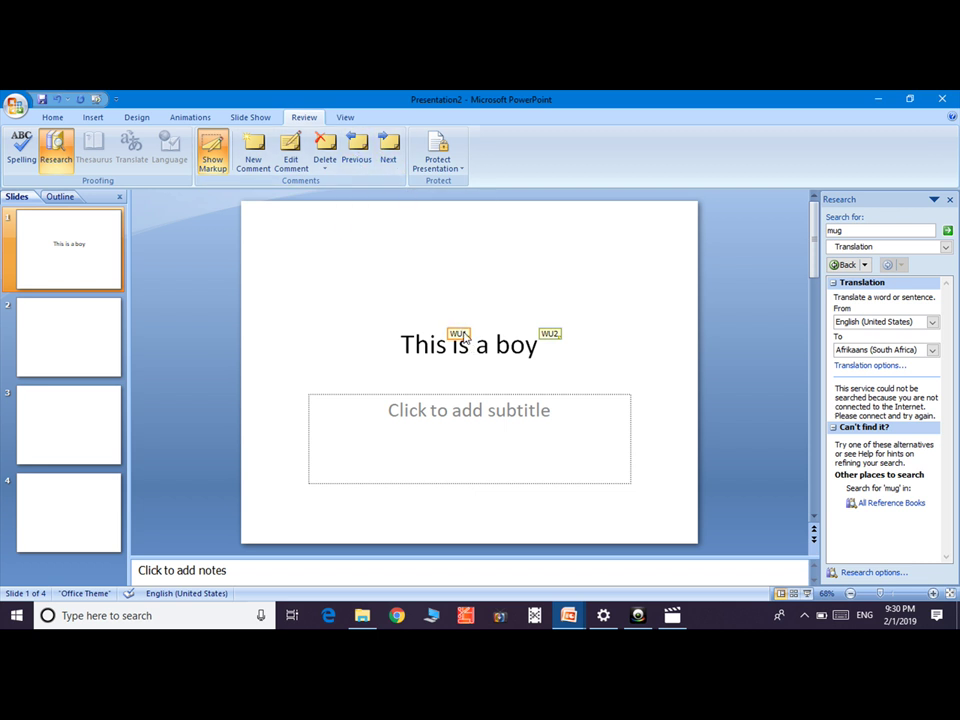
Step to the next and previous comment, delete the 'imp' comment, and show Protect Presentation options.
{"action": "left_click", "coordinate": [388, 150]}
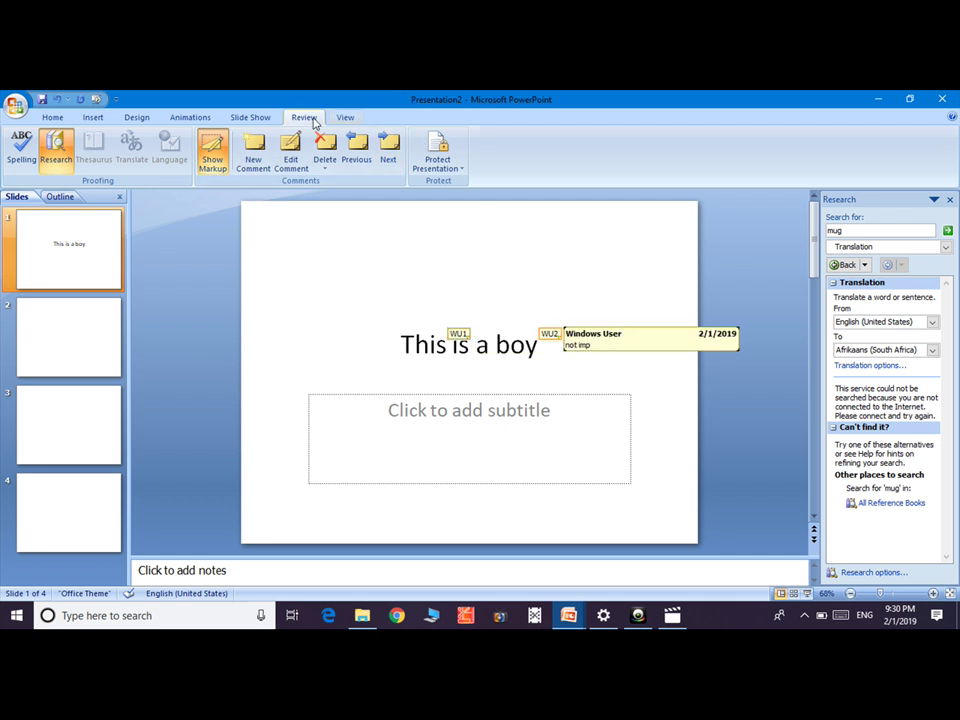
{"action": "left_click", "coordinate": [358, 152]}
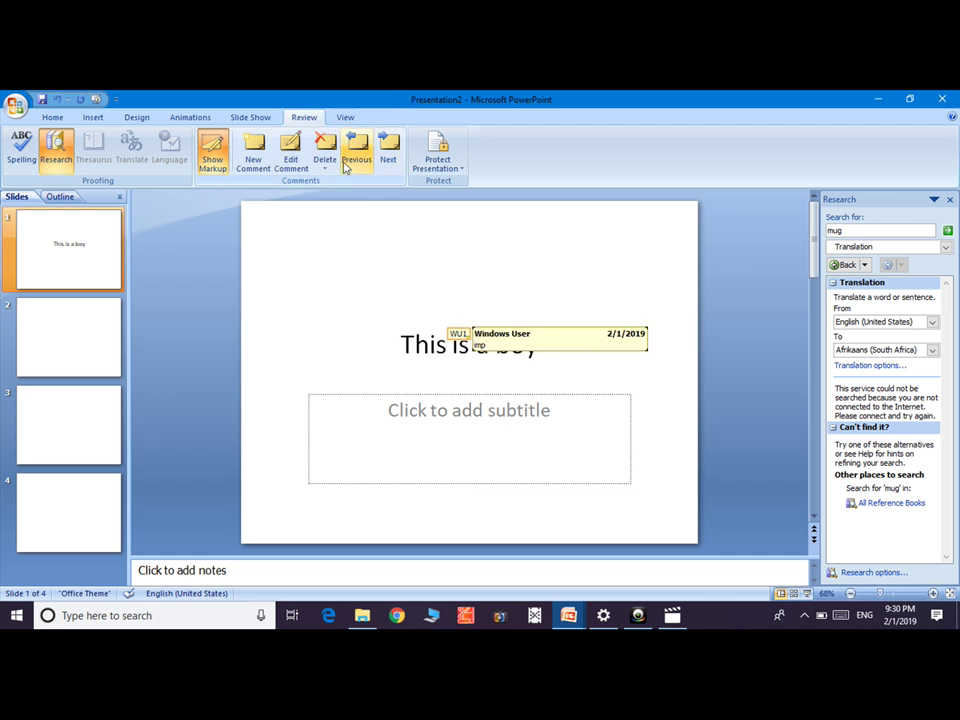
{"action": "left_click", "coordinate": [325, 150]}
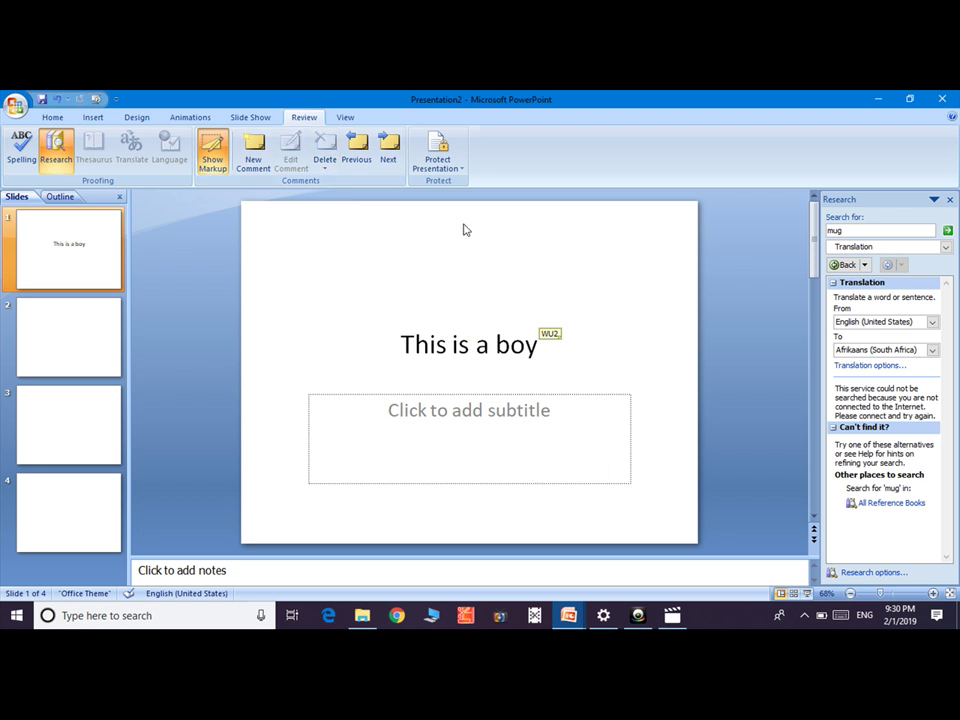
{"action": "left_click", "coordinate": [448, 167]}
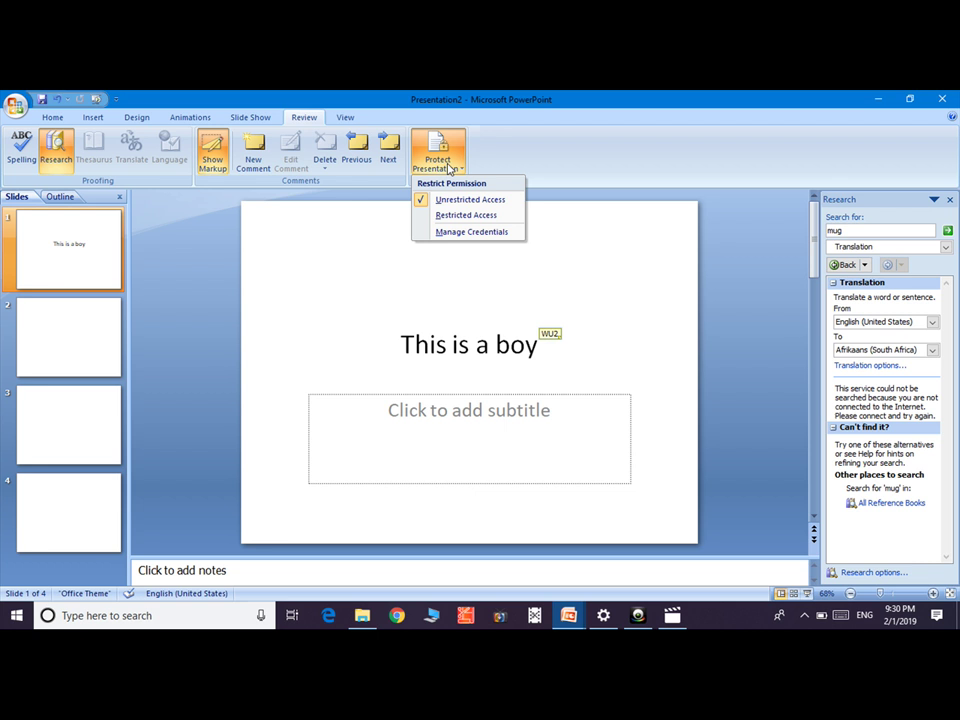
Try Restricted Access, decline the rights management trial and dismiss the credentials error, leaving access Unrestricted.
{"action": "left_click", "coordinate": [461, 217]}
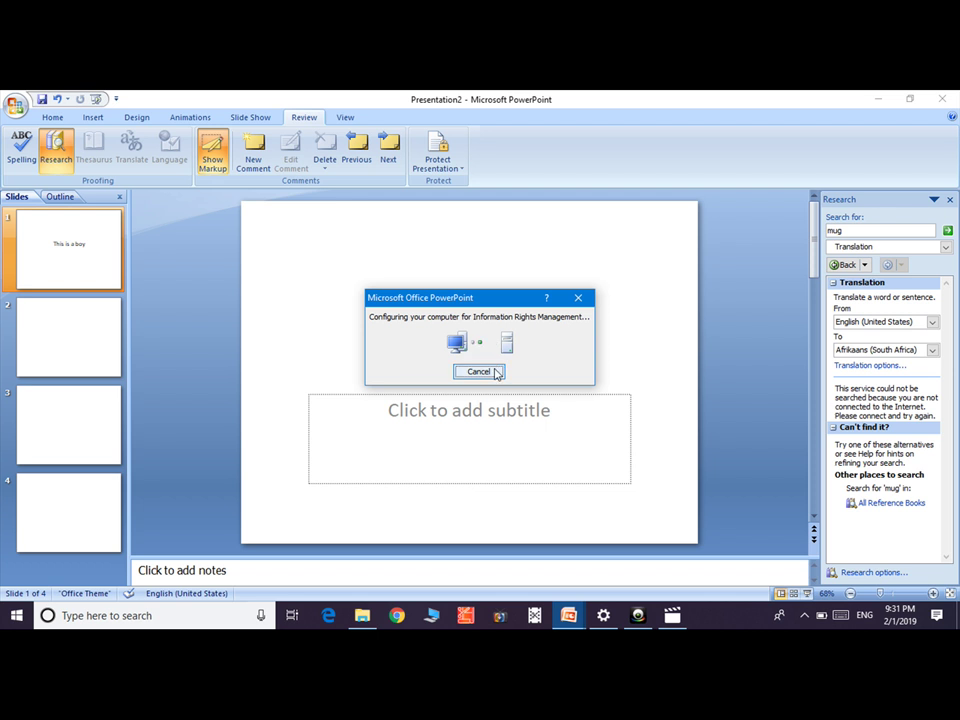
{"action": "left_click", "coordinate": [479, 371]}
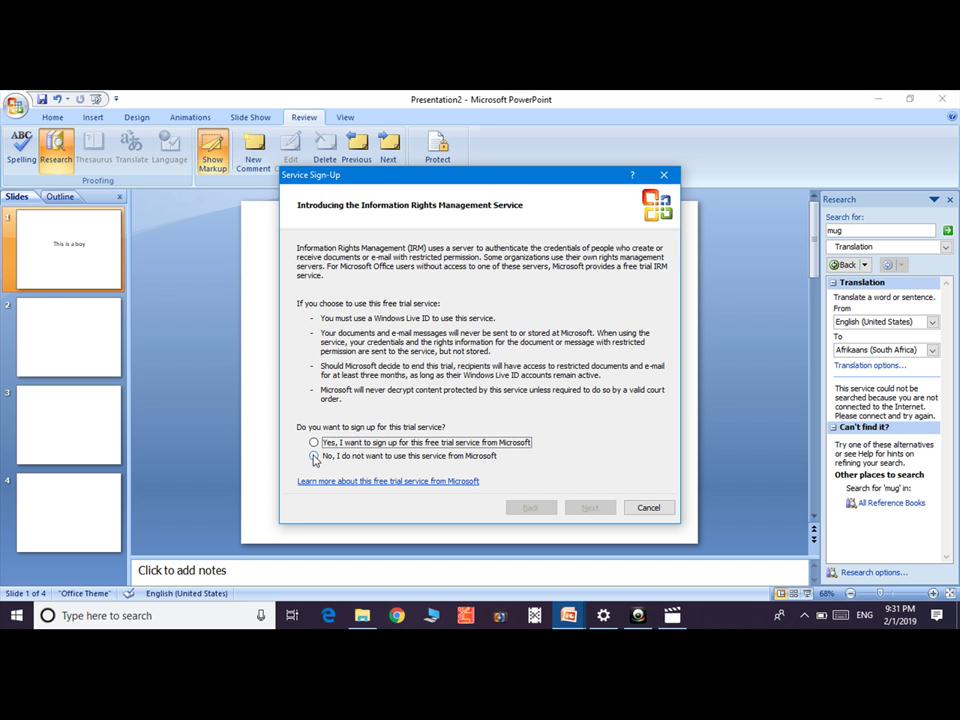
{"action": "left_click", "coordinate": [314, 456]}
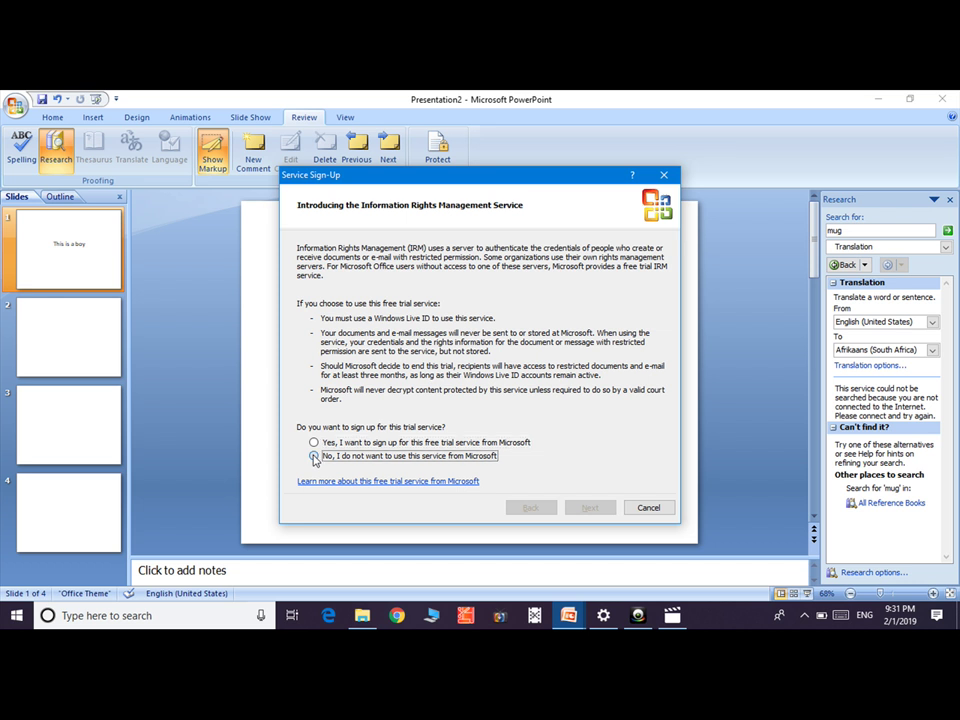
{"action": "left_click", "coordinate": [647, 509]}
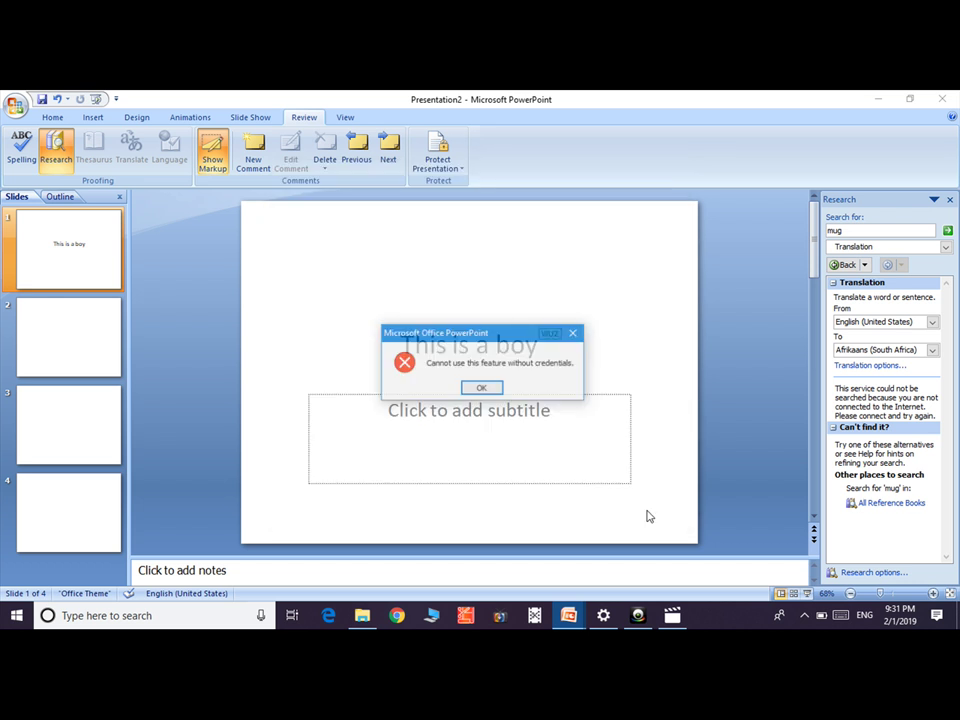
{"action": "left_click", "coordinate": [482, 390]}
{"action": "left_click", "coordinate": [437, 152]}
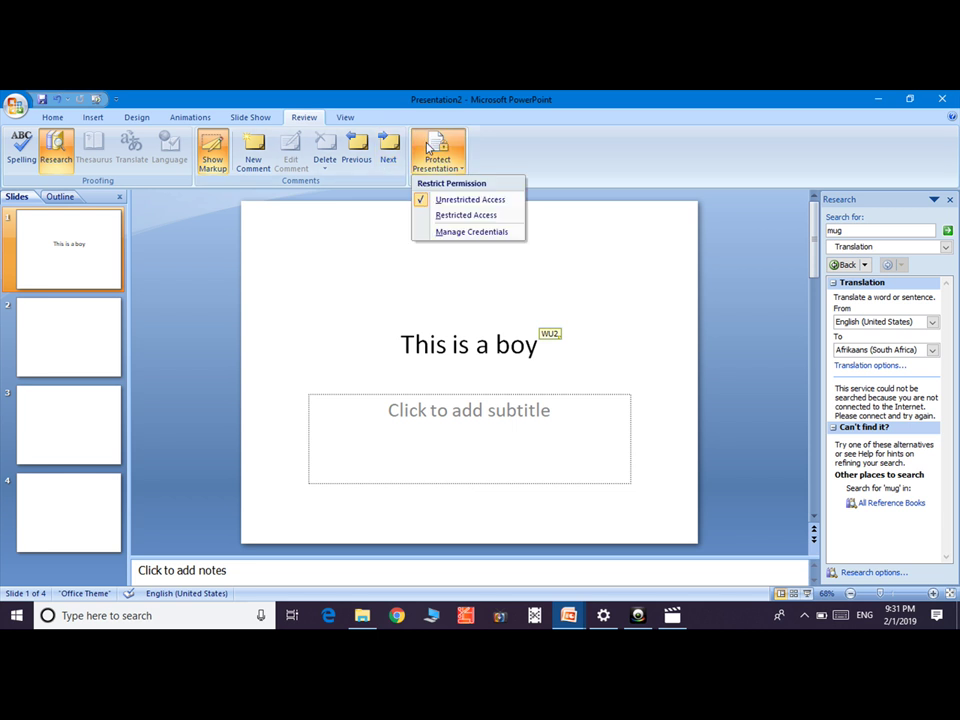
{"action": "left_click", "coordinate": [480, 201]}
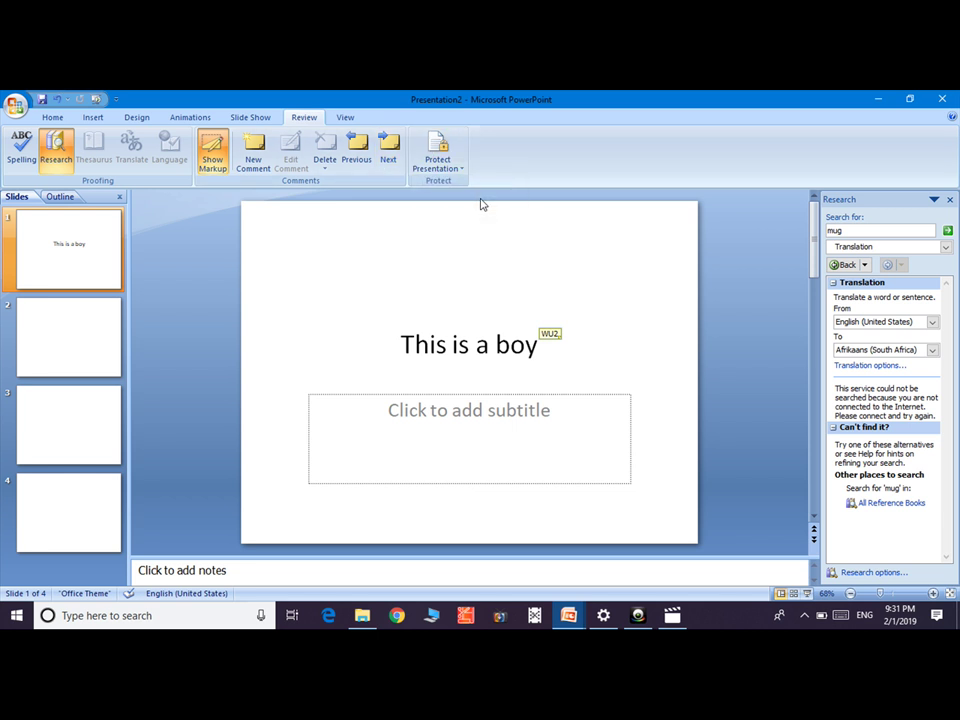
{"action": "left_click", "coordinate": [440, 168]}
{"action": "left_click", "coordinate": [440, 163]}
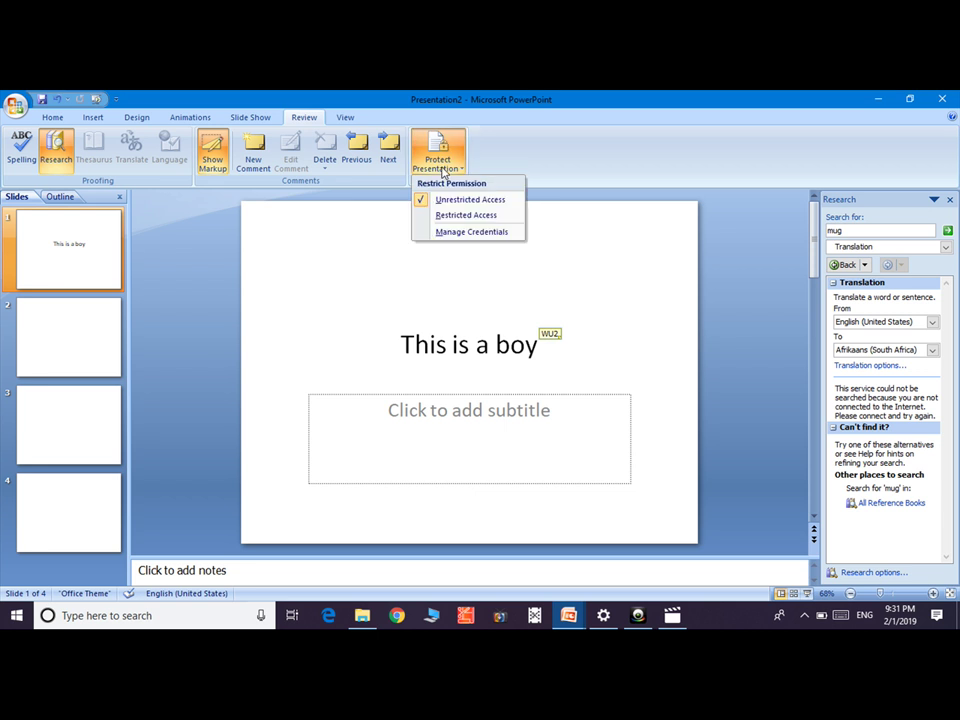
{"action": "left_click", "coordinate": [467, 214]}
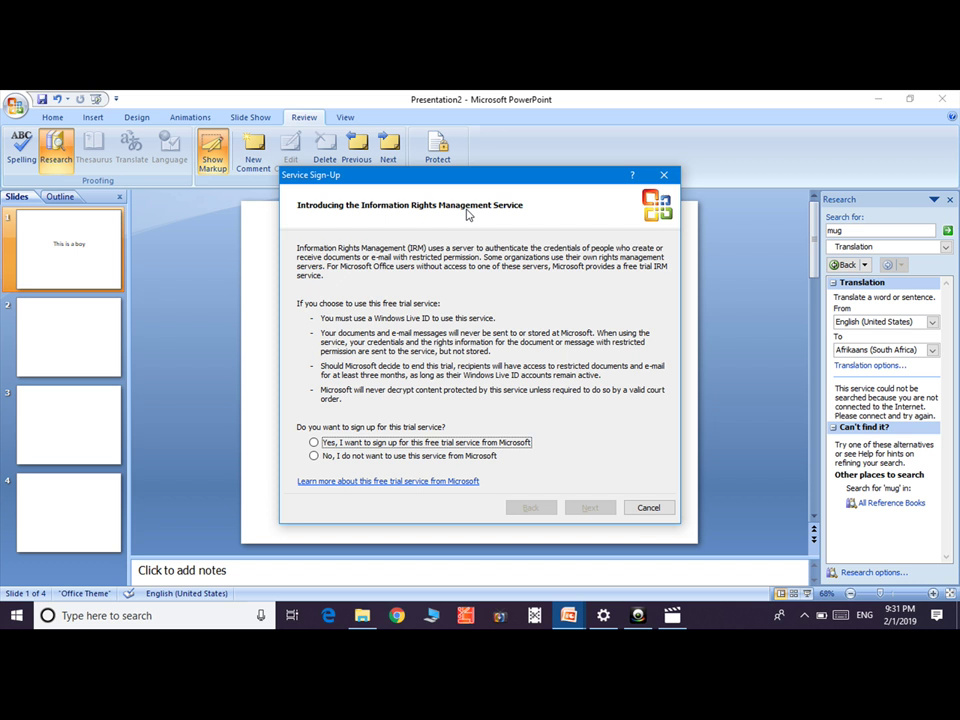
{"action": "left_click", "coordinate": [317, 443]}
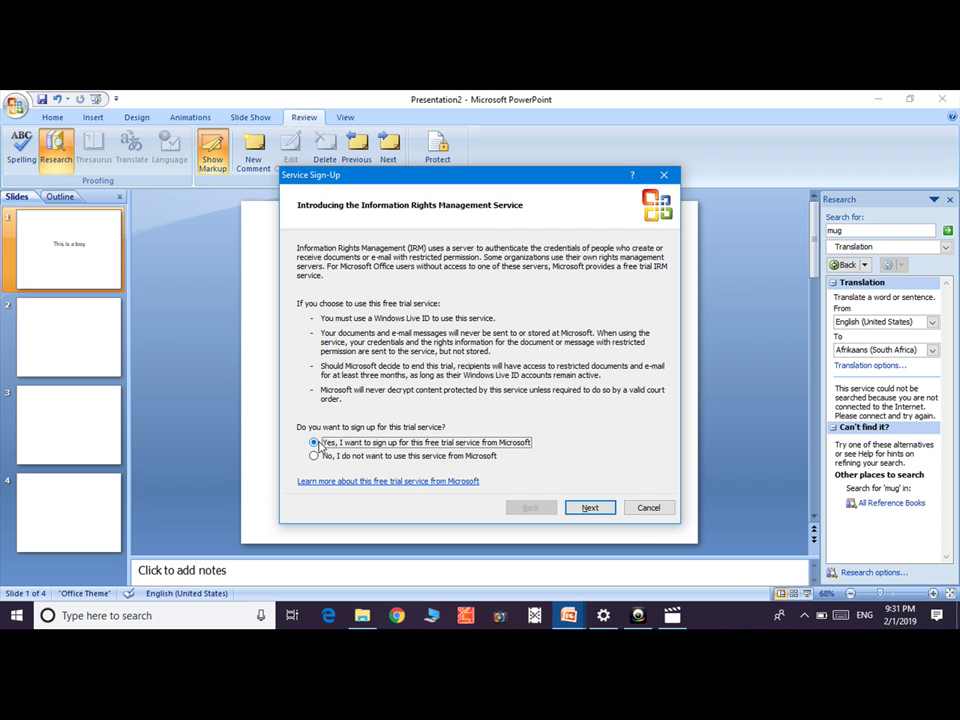
{"action": "left_click", "coordinate": [663, 179]}
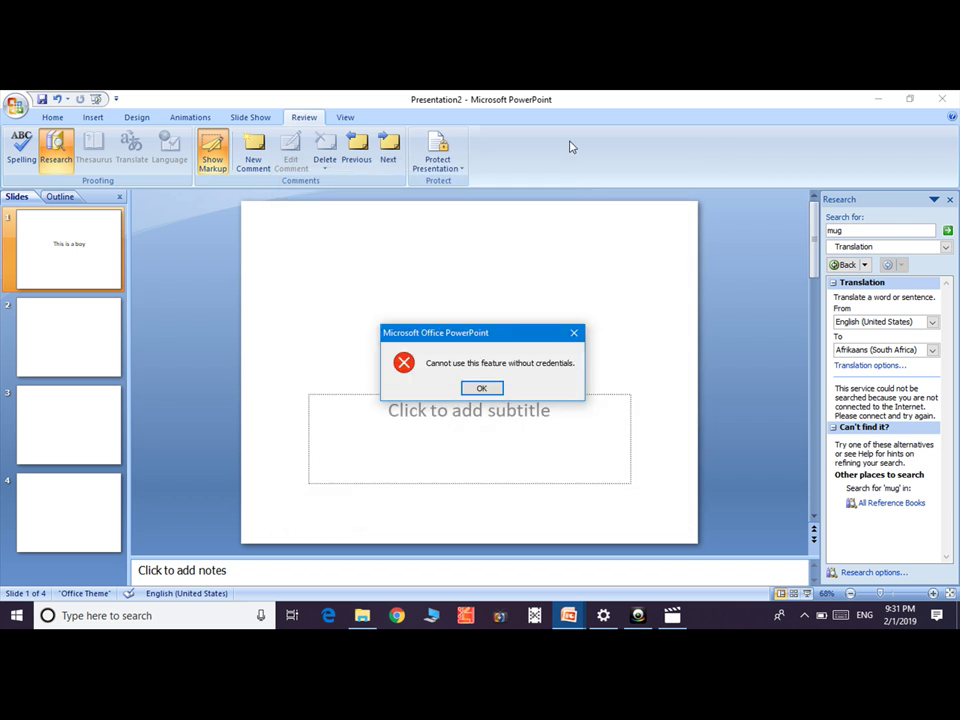
{"action": "left_click", "coordinate": [483, 389]}
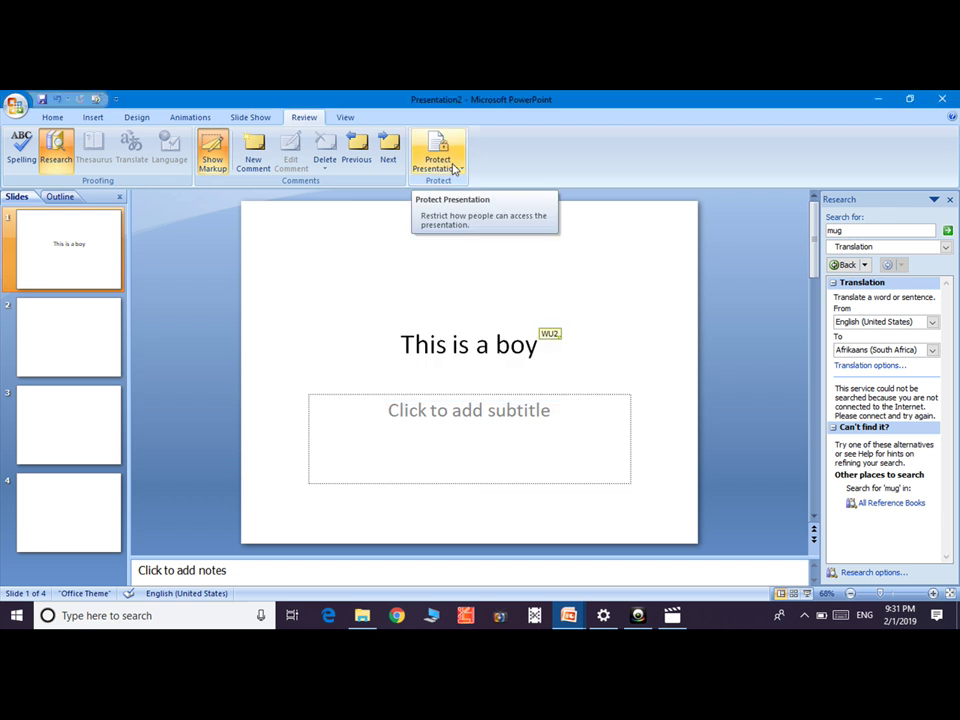
{"action": "left_click", "coordinate": [455, 170]}
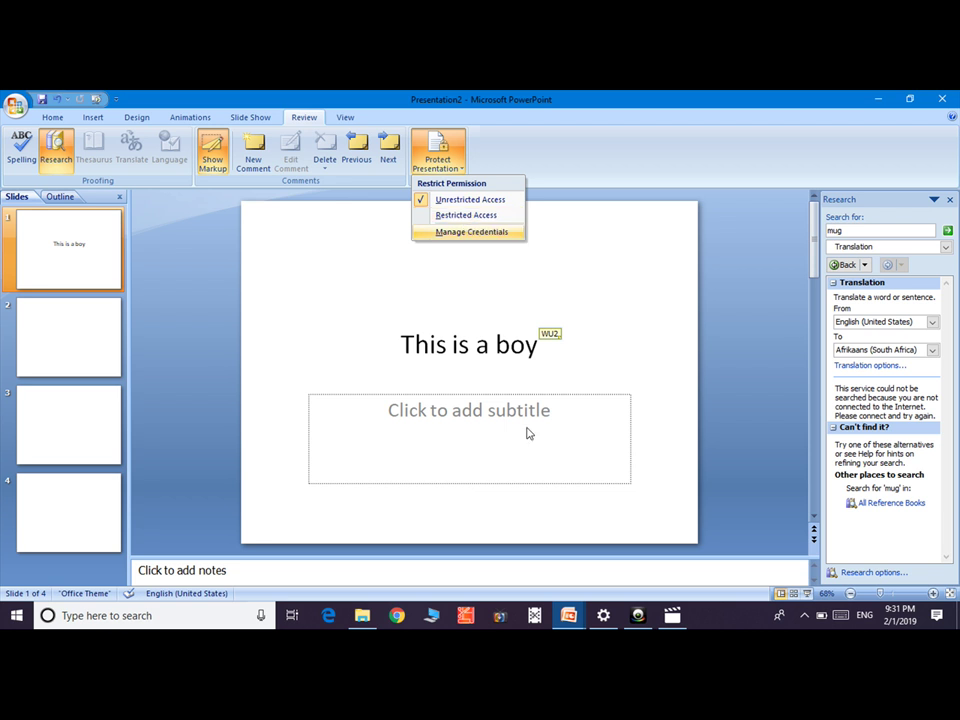
{"action": "left_click", "coordinate": [491, 216]}
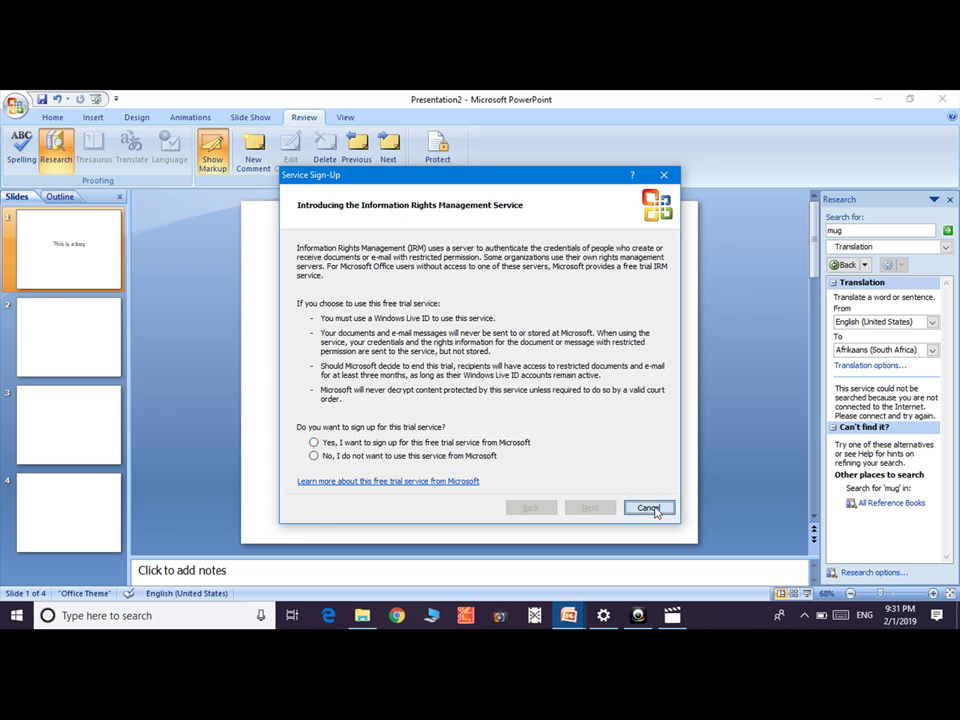
{"action": "left_click", "coordinate": [648, 507]}
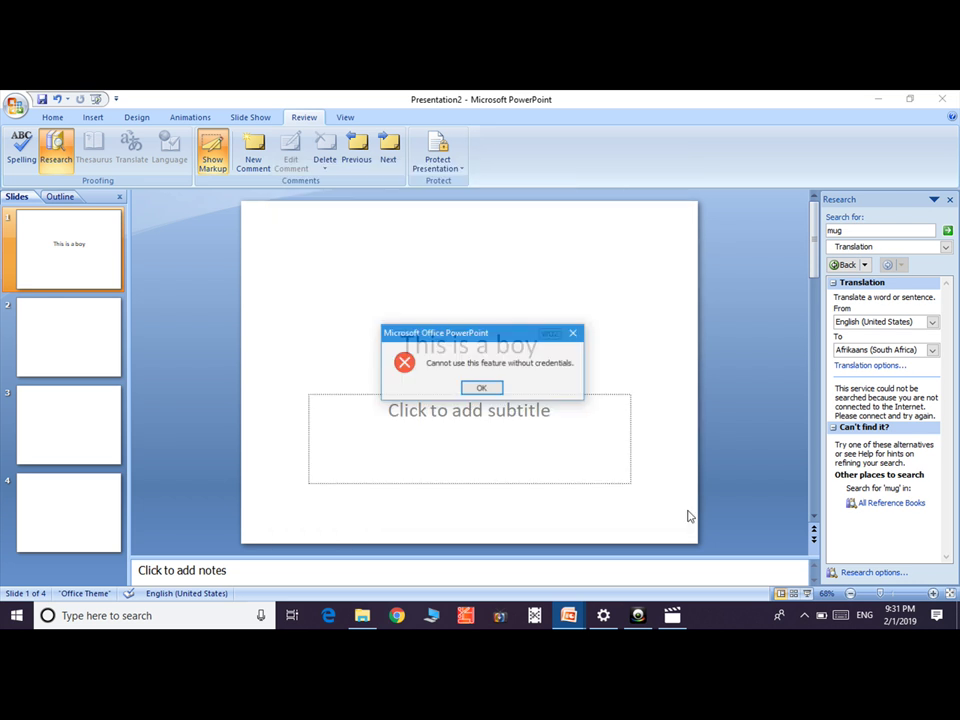
{"action": "left_click", "coordinate": [483, 389]}
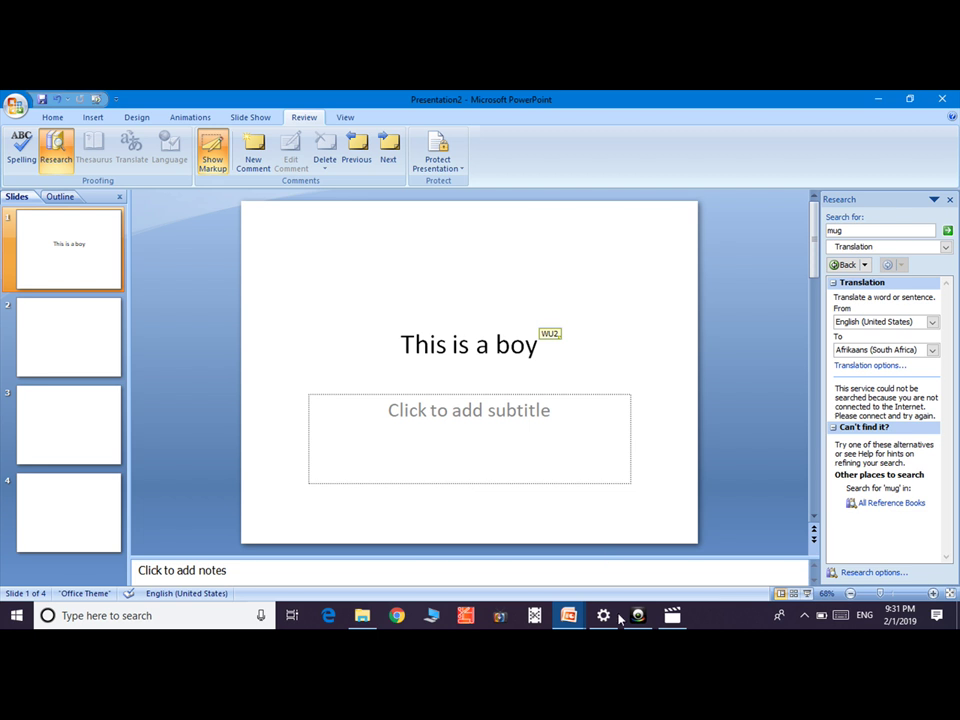
{"action": "mouse_move", "coordinate": [643, 618]}
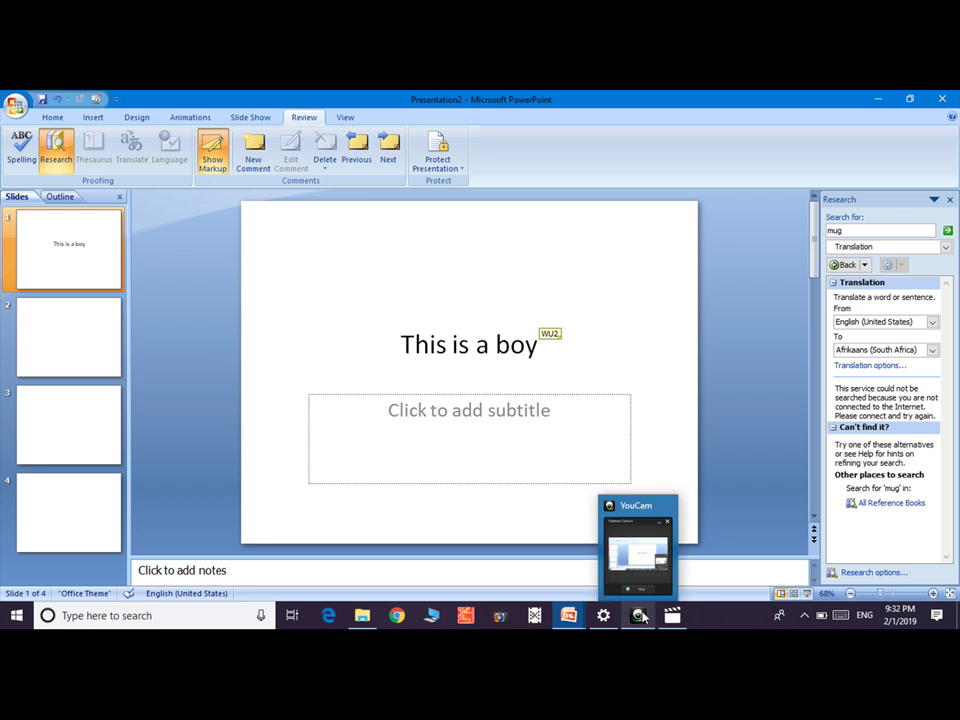
{"action": "left_click", "coordinate": [643, 617]}
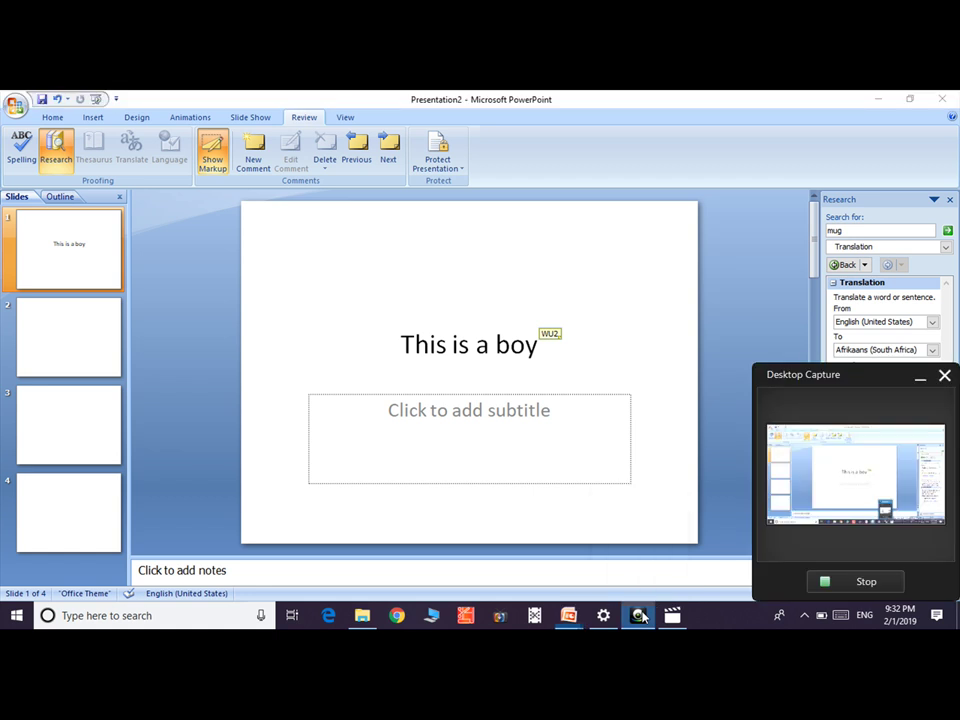